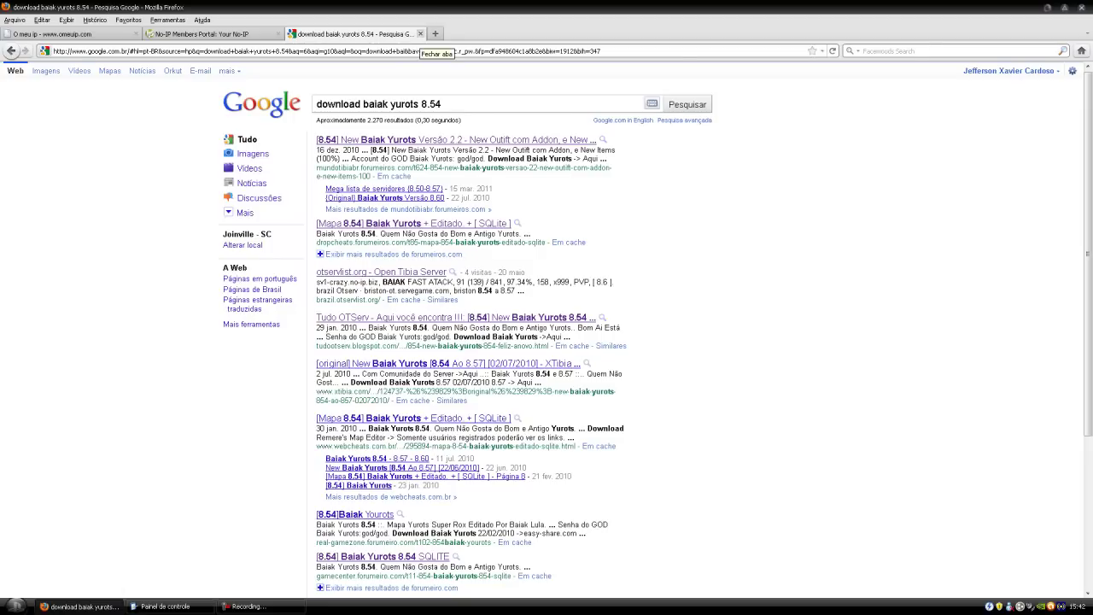
- Close the Google search results tab and minimize the browser to show the desktop
{"action": "left_click", "coordinate": [420, 34]}
{"action": "left_click", "coordinate": [1065, 7]}
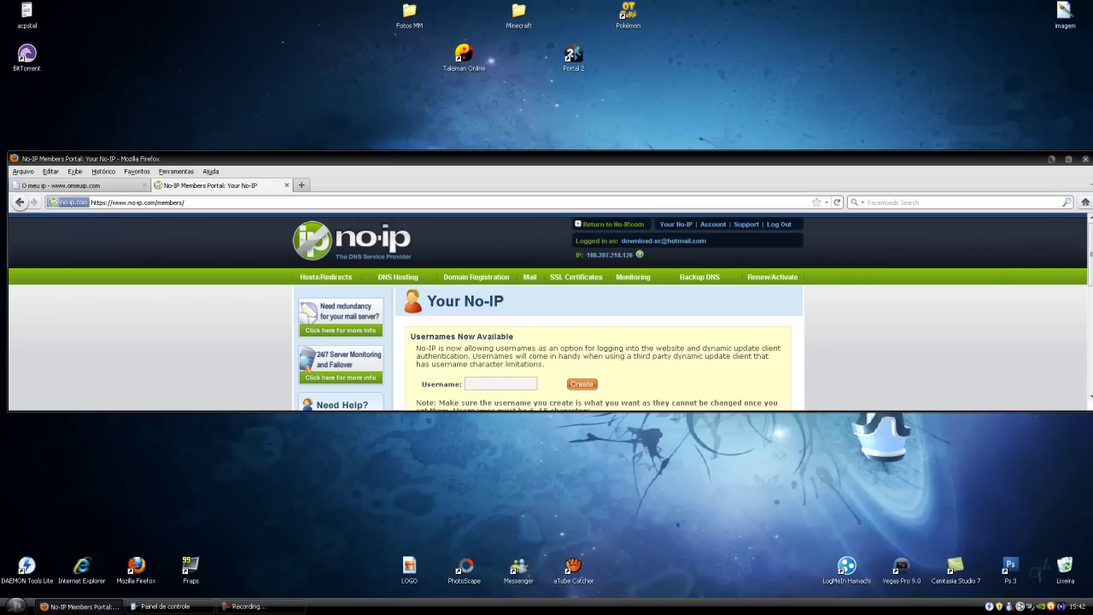
{"action": "left_click", "coordinate": [1051, 158]}
- Open the OTMEU folder from the desktop and move its window to the middle of the screen
{"action": "double_click", "coordinate": [246, 311]}
{"action": "left_click_drag", "start_coordinate": [342, 153], "coordinate": [590, 210]}
{"action": "left_click_drag", "start_coordinate": [362, 257], "coordinate": [209, 418]}
{"action": "left_click_drag", "start_coordinate": [410, 418], "coordinate": [284, 380]}
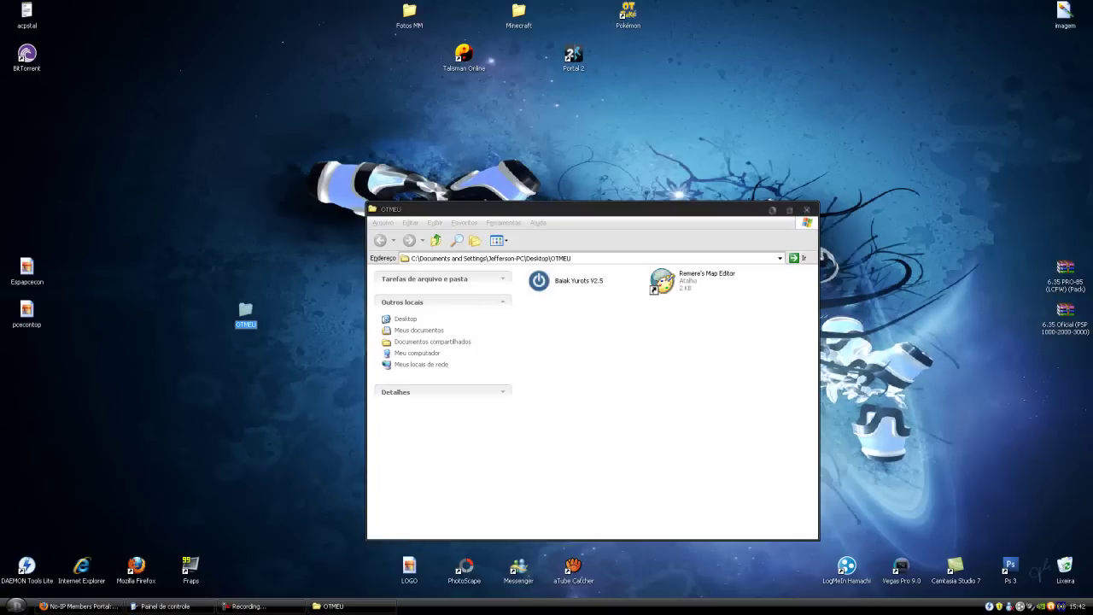
{"action": "left_click", "coordinate": [631, 358]}
{"action": "left_click", "coordinate": [662, 281]}
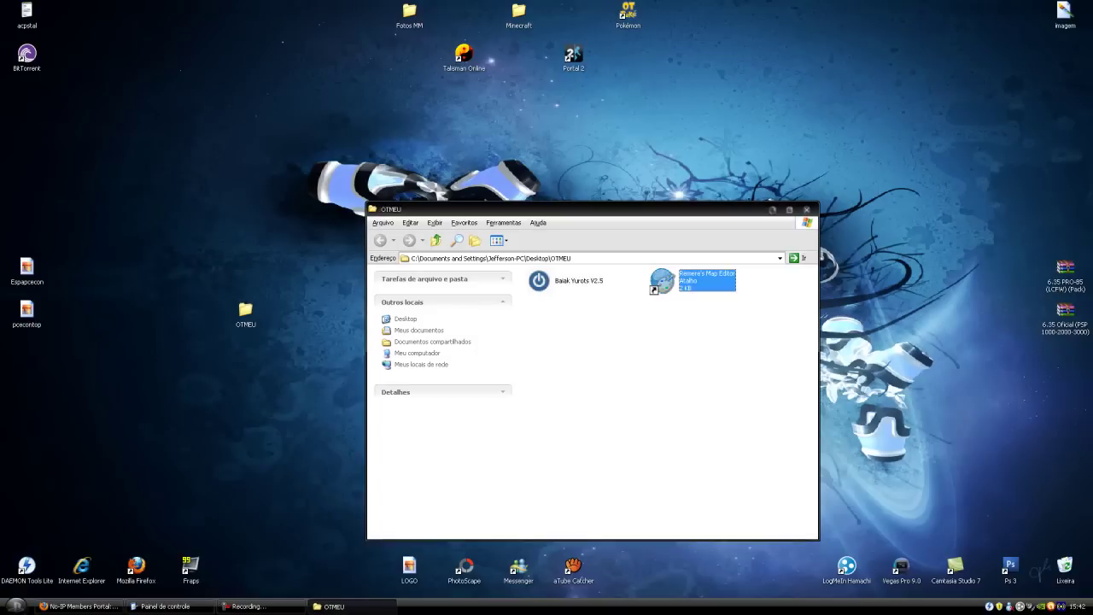
- Open the config file from the Baiak Yurots V2.5 folder in a maximized Notepad window and close the folder
{"action": "double_click", "coordinate": [540, 281]}
{"action": "scroll", "coordinate": [671, 401], "scroll_direction": "down", "scroll_amount": 1}
{"action": "scroll", "coordinate": [671, 401], "scroll_direction": "up", "scroll_amount": 1}
{"action": "double_click", "coordinate": [663, 345]}
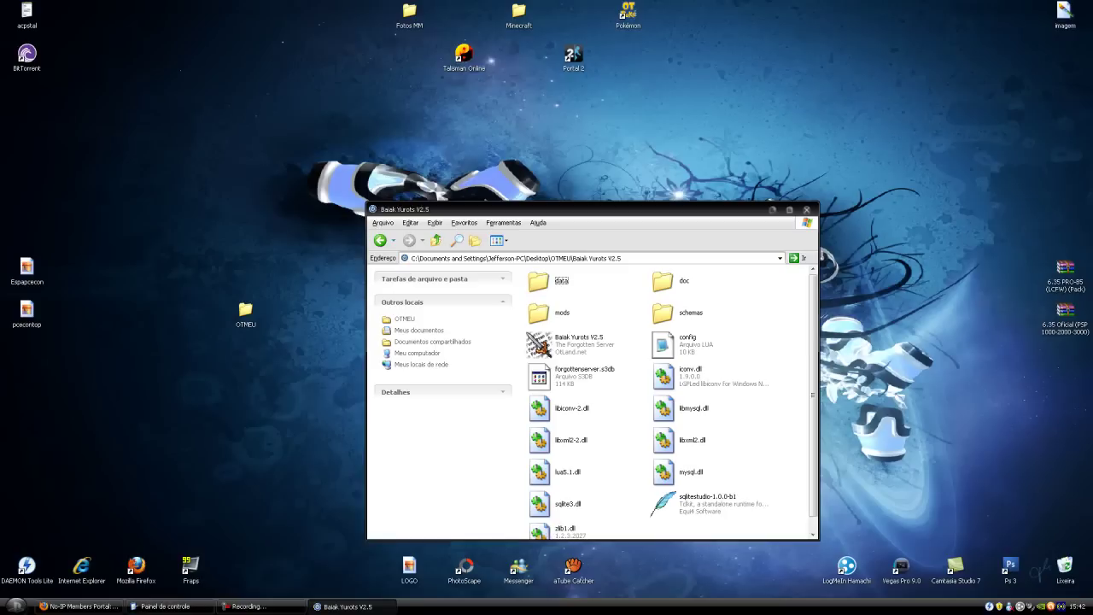
{"action": "left_click", "coordinate": [666, 345]}
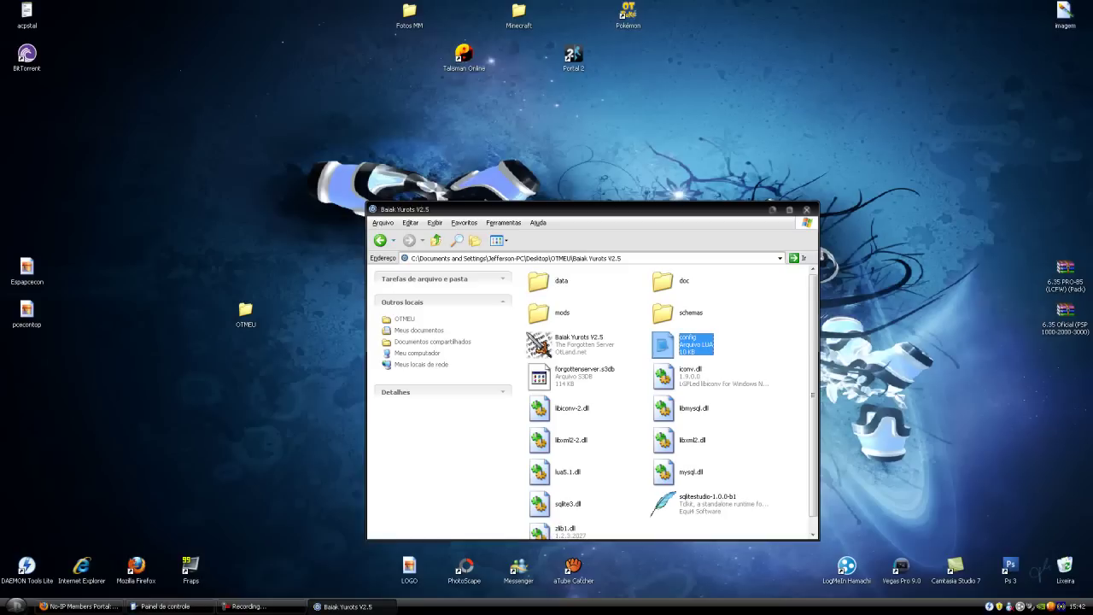
{"action": "right_click", "coordinate": [682, 343]}
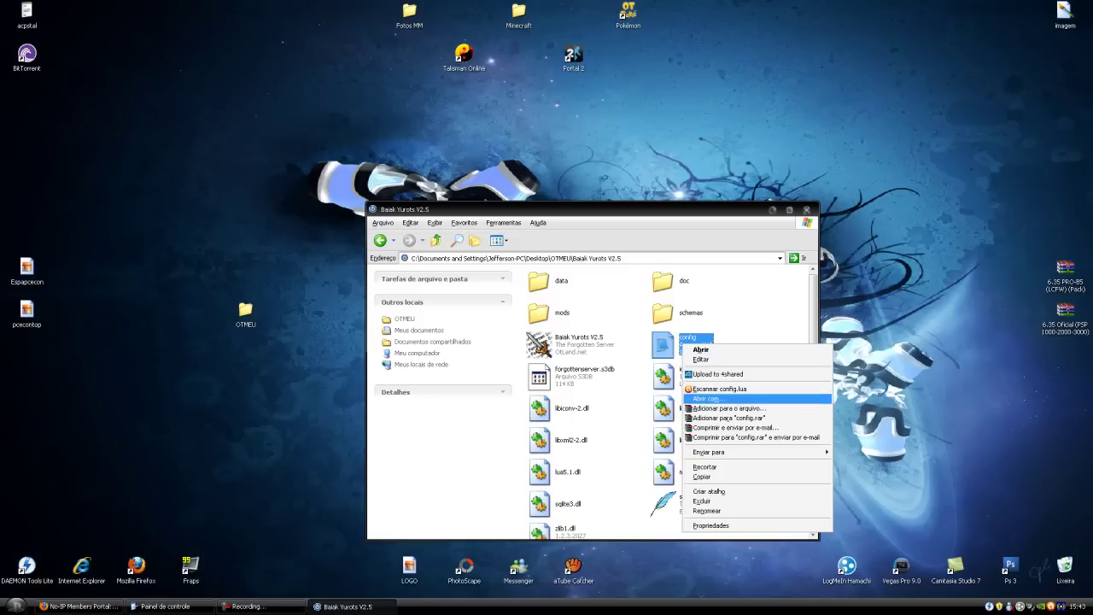
{"action": "double_click", "coordinate": [664, 345]}
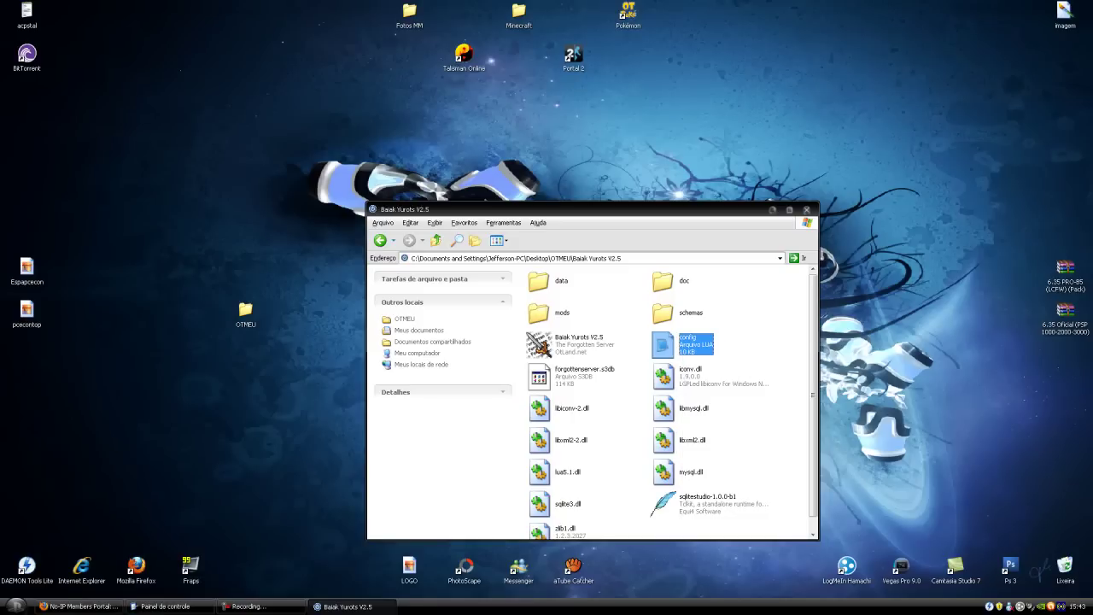
{"action": "left_click", "coordinate": [806, 210]}
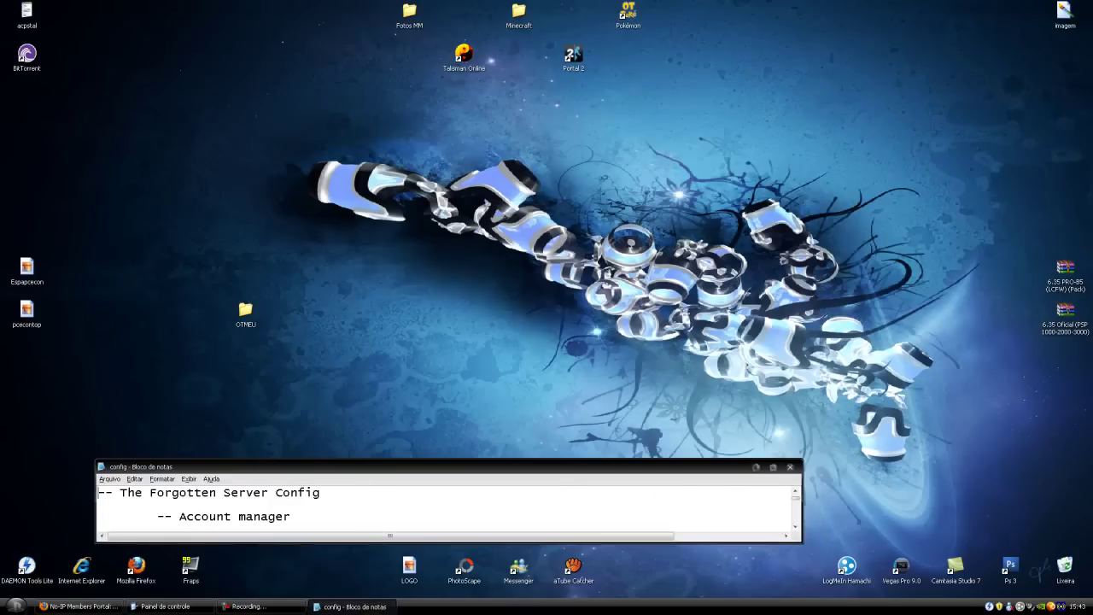
{"action": "left_click", "coordinate": [772, 467]}
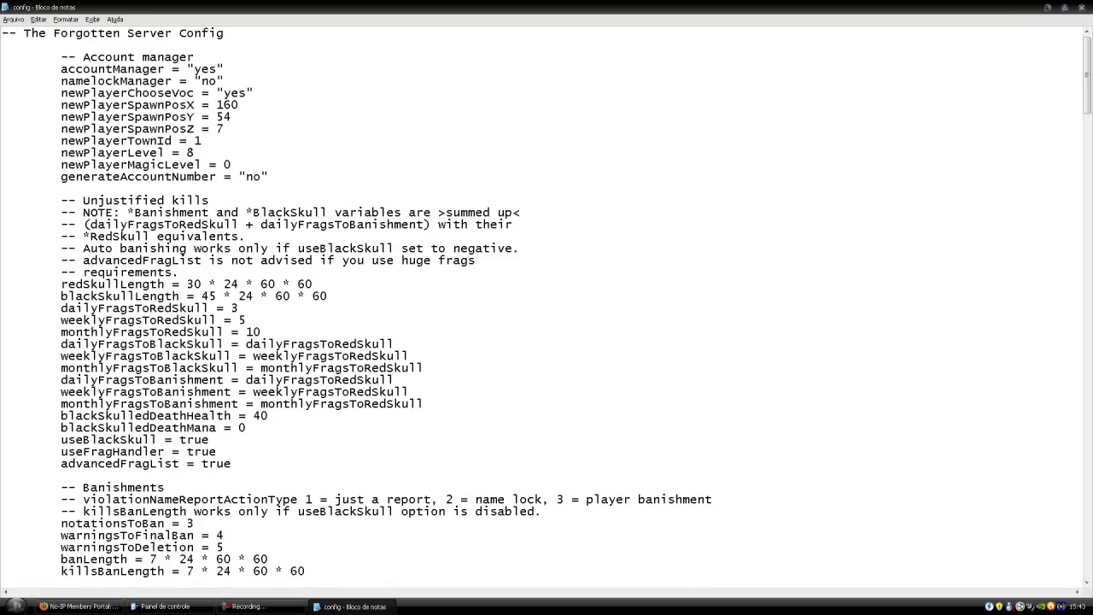
- Find the Connection config section and select the address inside the quotes of the ip setting
{"action": "scroll", "coordinate": [546, 307], "scroll_direction": "down", "scroll_amount": 6}
{"action": "scroll", "coordinate": [546, 308], "scroll_direction": "down", "scroll_amount": 13}
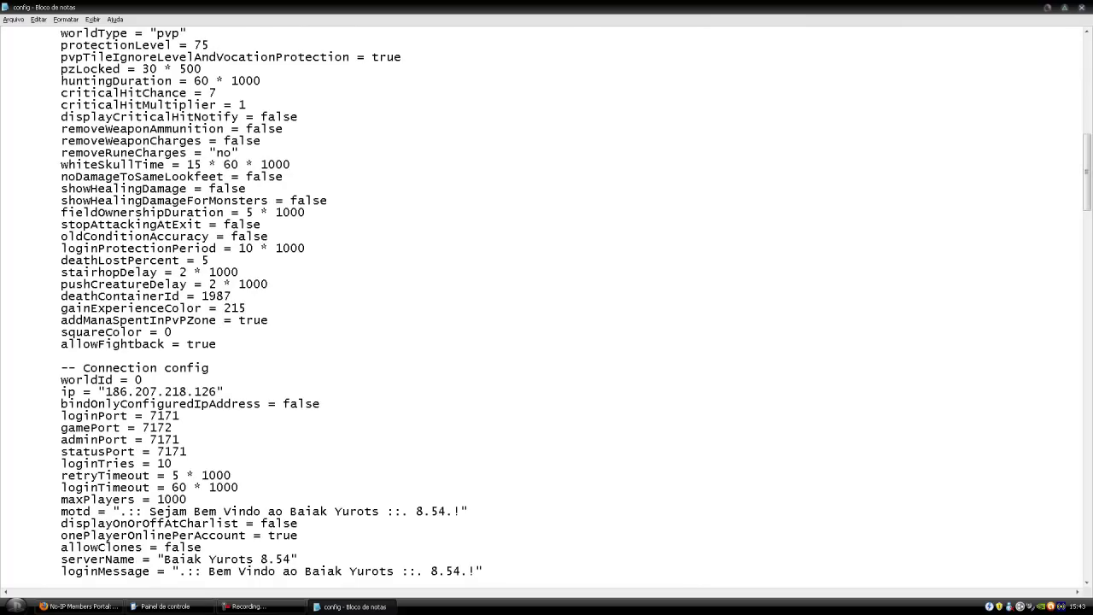
{"action": "double_click", "coordinate": [69, 391]}
{"action": "left_click", "coordinate": [69, 391]}
{"action": "left_click_drag", "start_coordinate": [104, 391], "coordinate": [218, 391]}
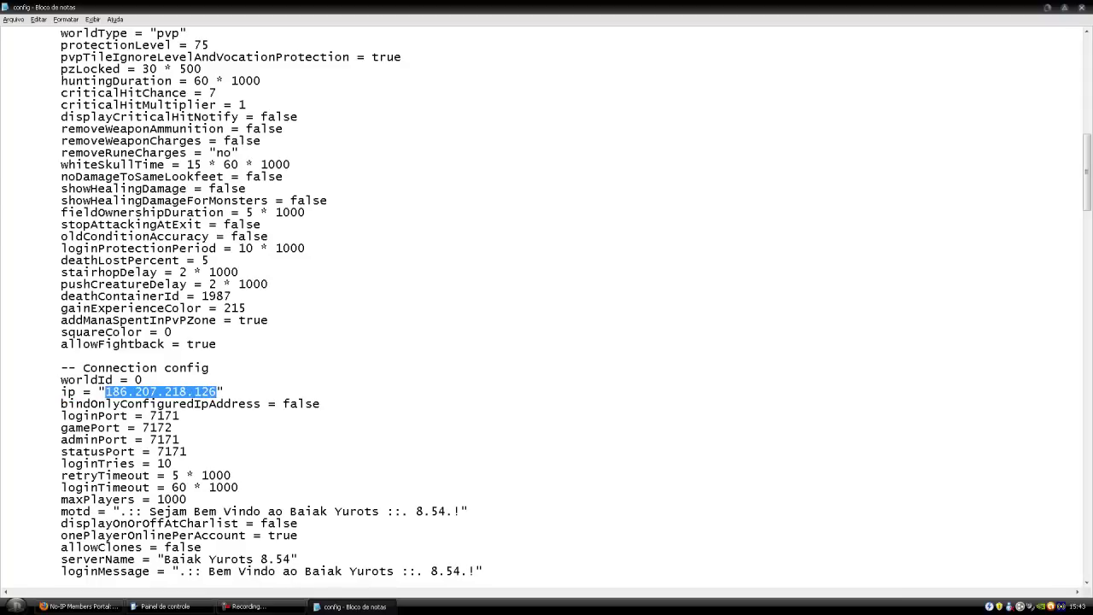
- Switch to Firefox and copy the public IP address shown on the omeuip.com page
{"action": "left_click", "coordinate": [79, 606]}
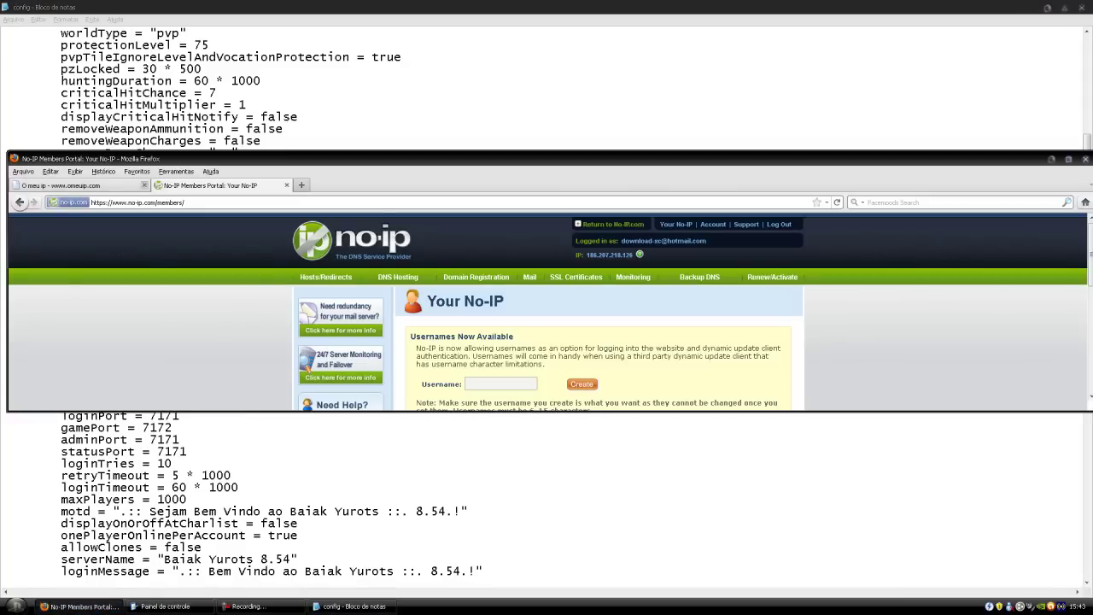
{"action": "left_click", "coordinate": [62, 185]}
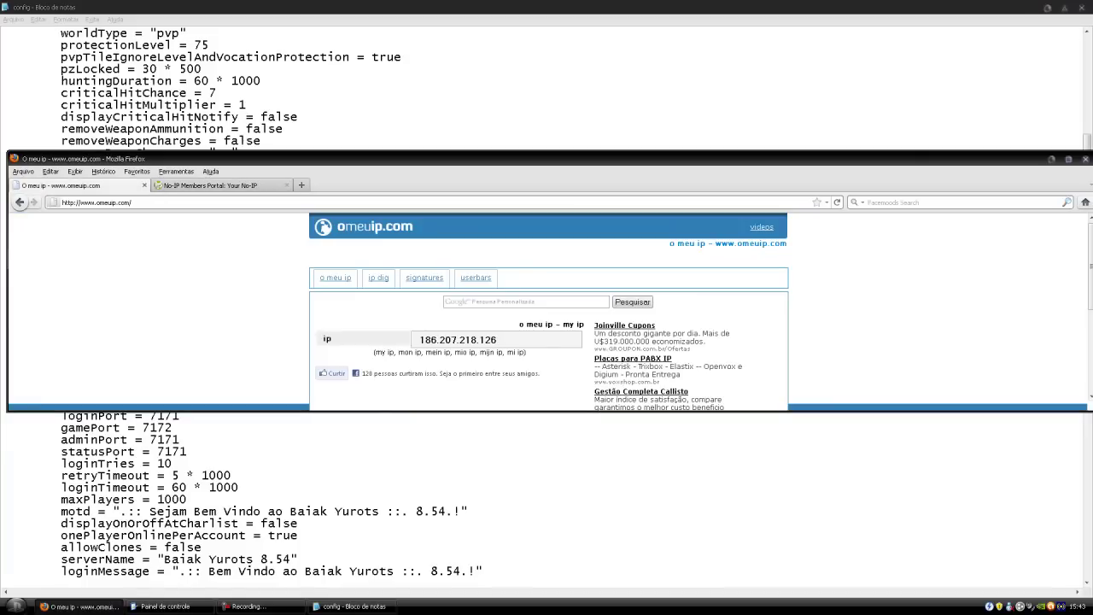
{"action": "scroll", "coordinate": [548, 307], "scroll_direction": "down", "scroll_amount": 4}
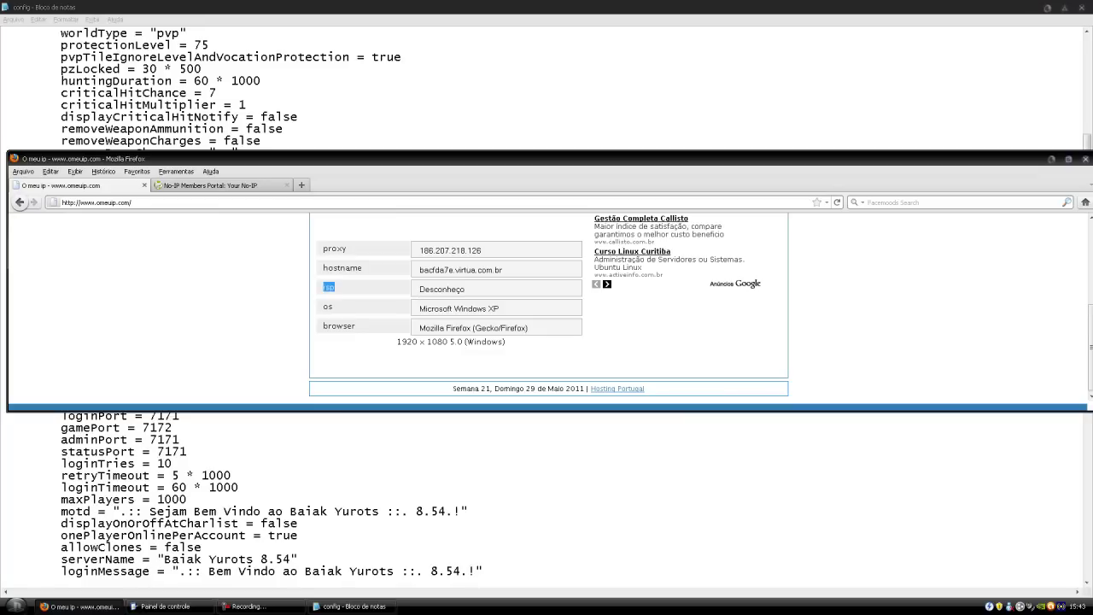
{"action": "double_click", "coordinate": [339, 325]}
{"action": "scroll", "coordinate": [548, 307], "scroll_direction": "up", "scroll_amount": 5}
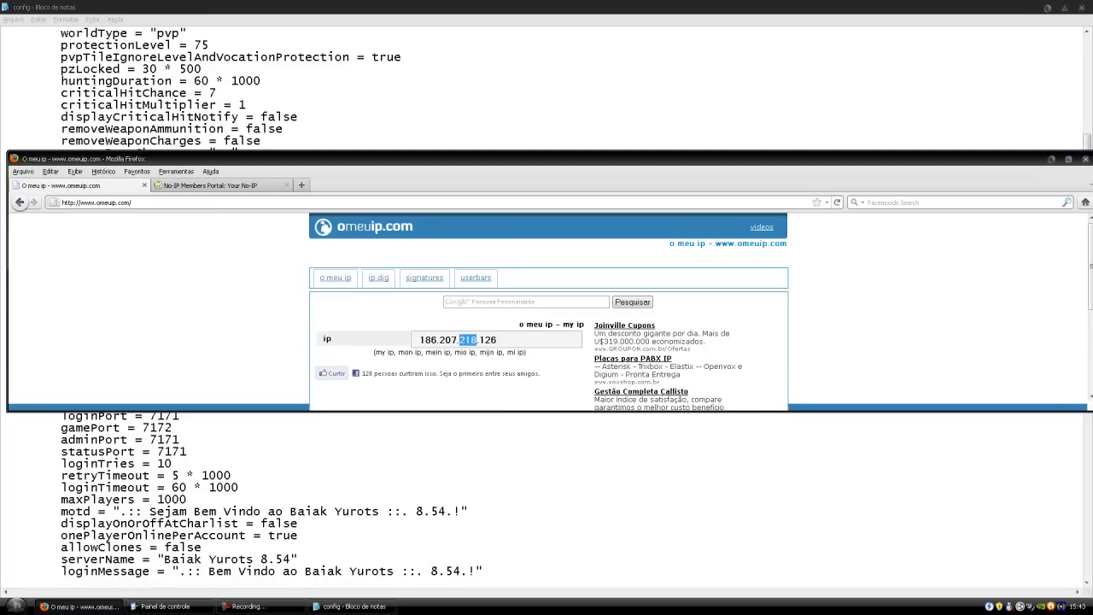
{"action": "double_click", "coordinate": [468, 339]}
{"action": "key", "text": "ctrl+c"}
- Replace the ip value in the Connection config with the copied address, then save and close the config file
{"action": "left_click", "coordinate": [248, 105]}
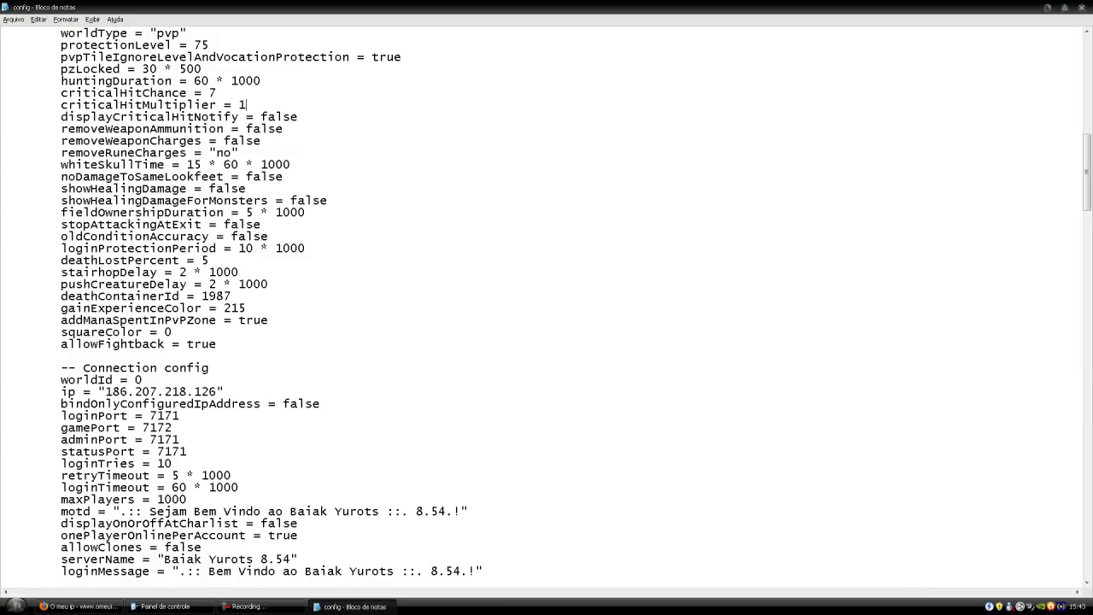
{"action": "left_click_drag", "start_coordinate": [105, 391], "coordinate": [218, 391]}
{"action": "key", "text": "ctrl+v"}
{"action": "scroll", "coordinate": [546, 308], "scroll_direction": "down", "scroll_amount": 7}
{"action": "key", "text": "alt+F4"}
{"action": "key", "text": "Return"}
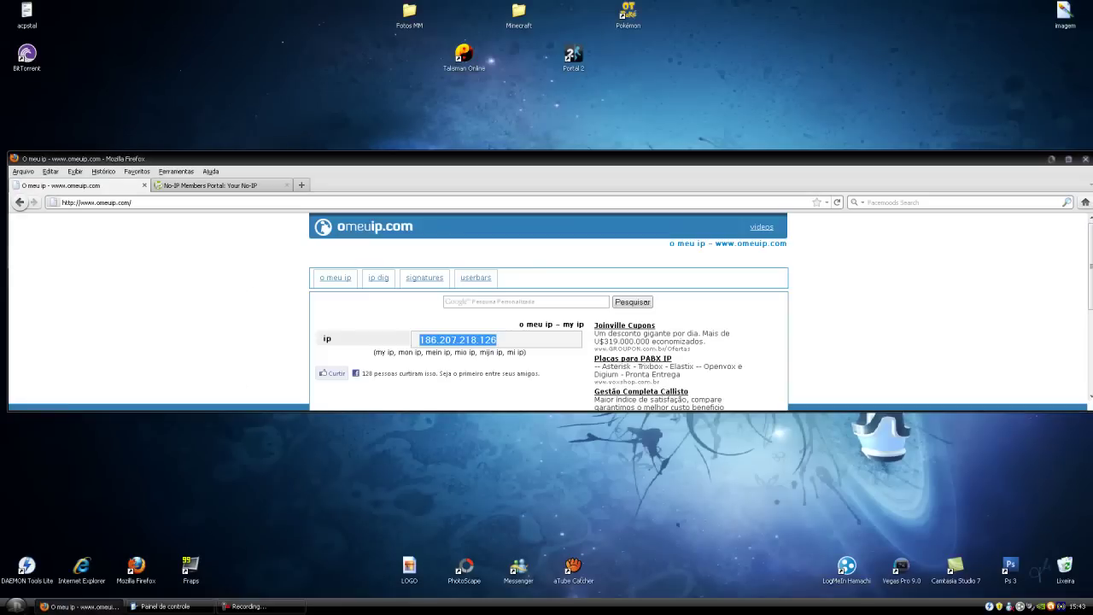
- Minimize the browser on its No-IP page, reopen Baiak Yurots V2.5 from OTMEU to review its files, and close the folder
{"action": "left_click", "coordinate": [214, 185]}
{"action": "left_click", "coordinate": [1051, 159]}
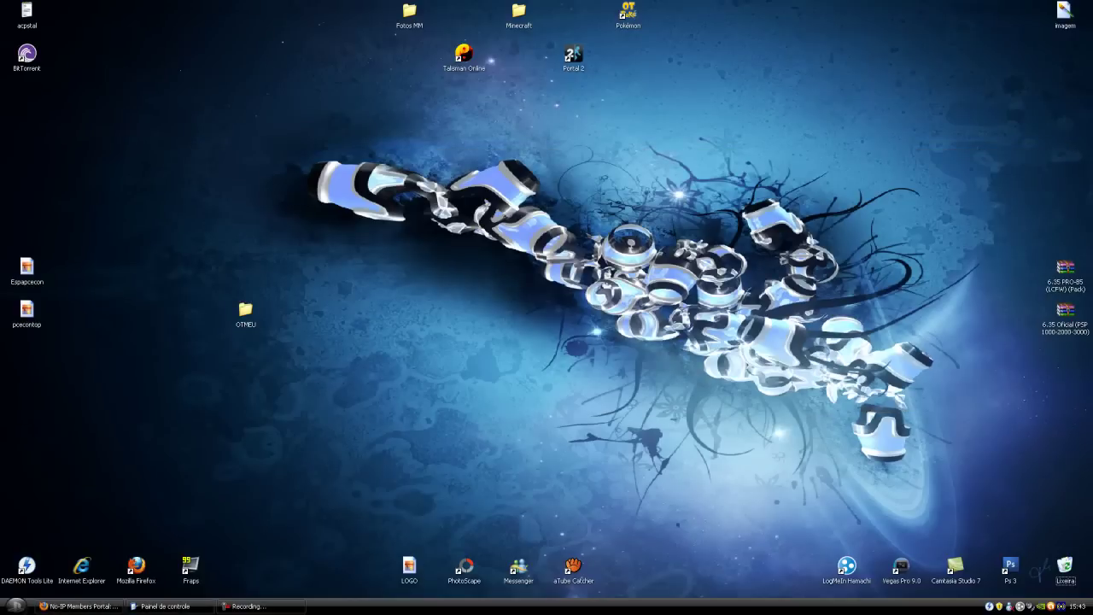
{"action": "double_click", "coordinate": [246, 312]}
{"action": "double_click", "coordinate": [539, 280]}
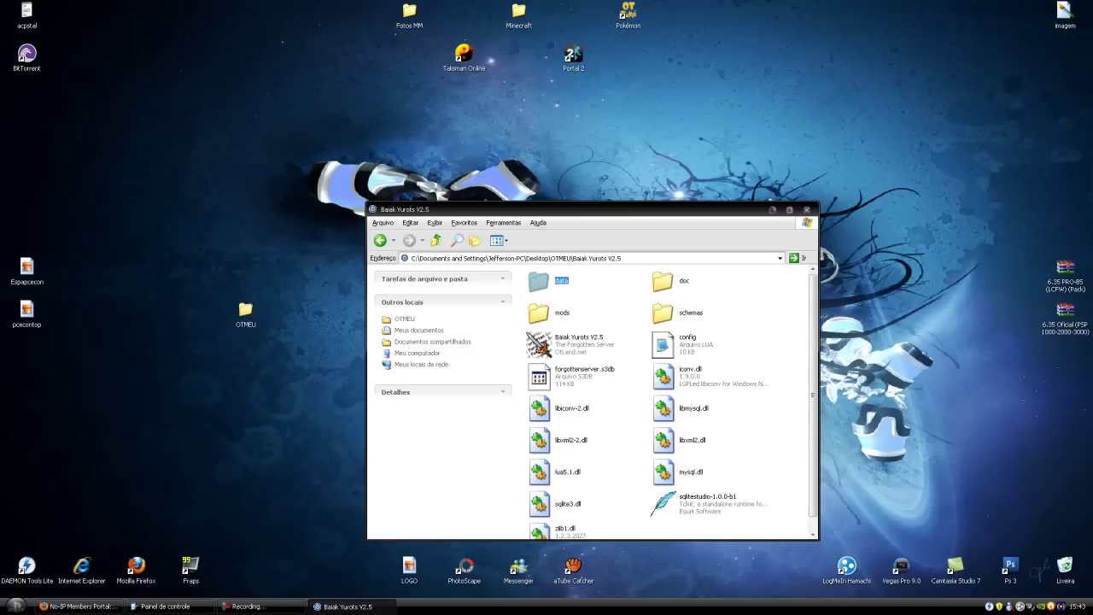
{"action": "scroll", "coordinate": [777, 409], "scroll_direction": "down", "scroll_amount": 1}
{"action": "left_click", "coordinate": [777, 406]}
{"action": "mouse_move", "coordinate": [762, 388]}
{"action": "left_mouse_down"}
{"action": "mouse_move", "coordinate": [791, 419]}
{"action": "mouse_move", "coordinate": [788, 455]}
{"action": "mouse_move", "coordinate": [733, 391]}
{"action": "mouse_move", "coordinate": [752, 399]}
{"action": "left_mouse_up"}
{"action": "left_click", "coordinate": [806, 210]}
- Start adding a host on the No-IP members page in a maximized browser, with the hostname testeservertibia
{"action": "left_click", "coordinate": [83, 606]}
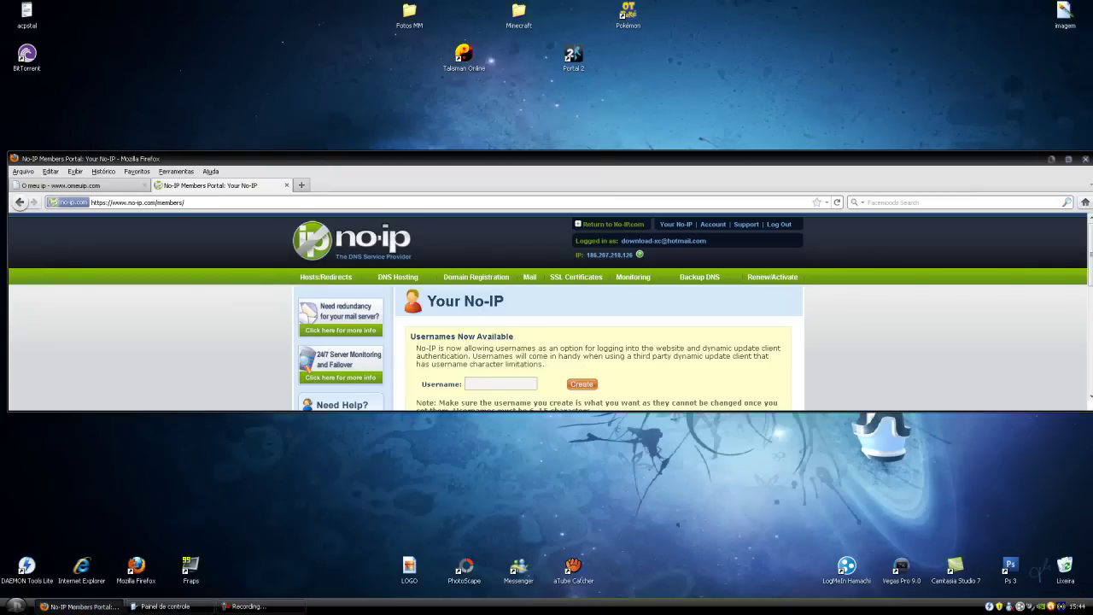
{"action": "left_click", "coordinate": [1068, 159]}
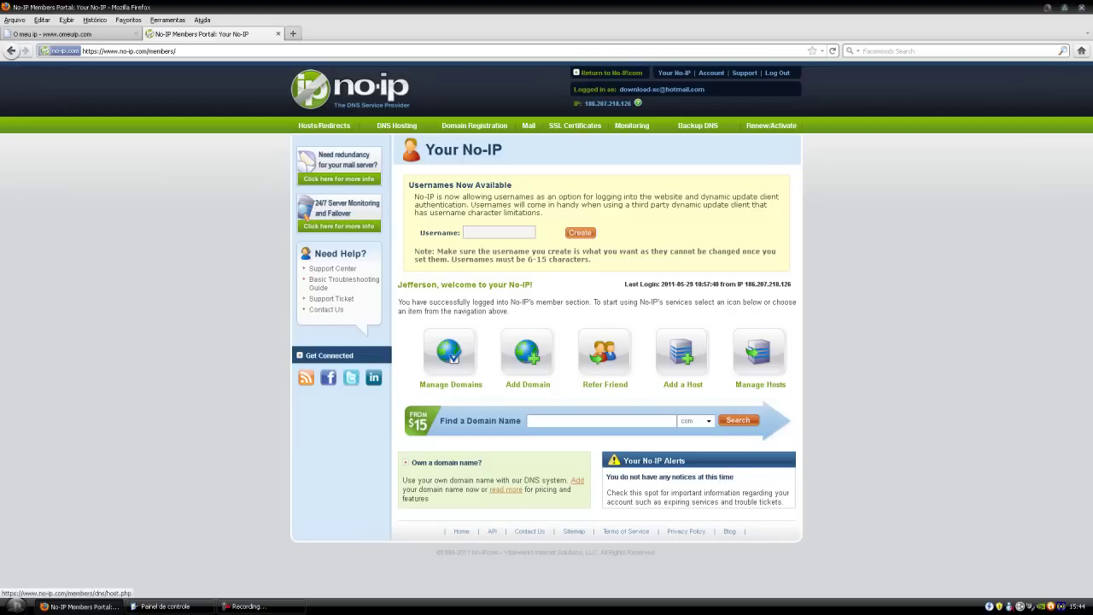
{"action": "left_click", "coordinate": [682, 355]}
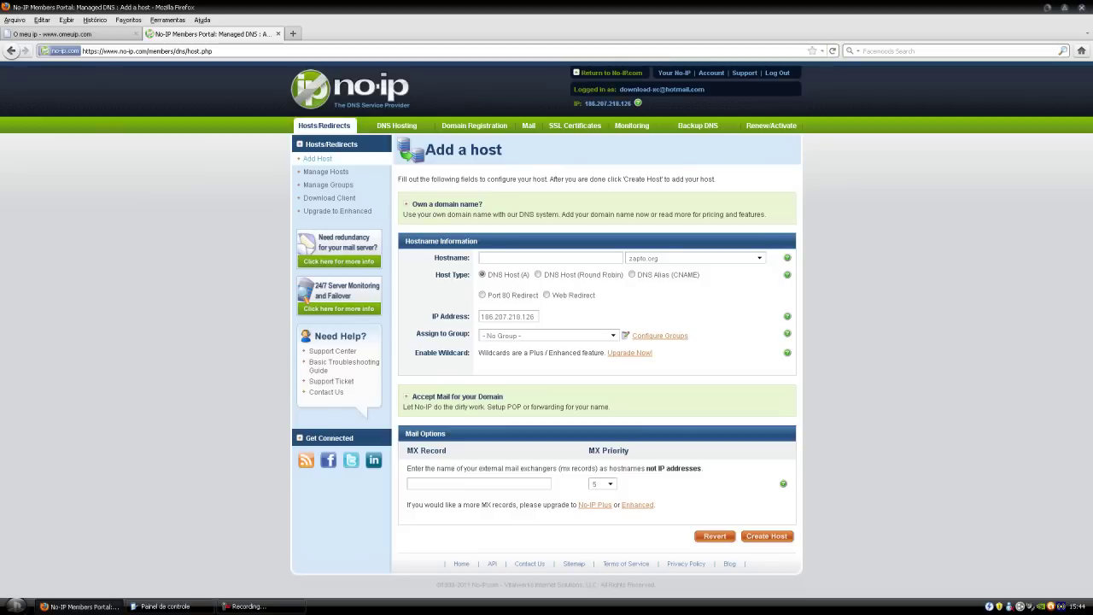
{"action": "type", "text": "testesen"}
{"action": "type", "text": "vertibia"}
- Browse the available No-IP domains and choose servegame.com from the free domains for the new host
{"action": "left_click", "coordinate": [758, 258]}
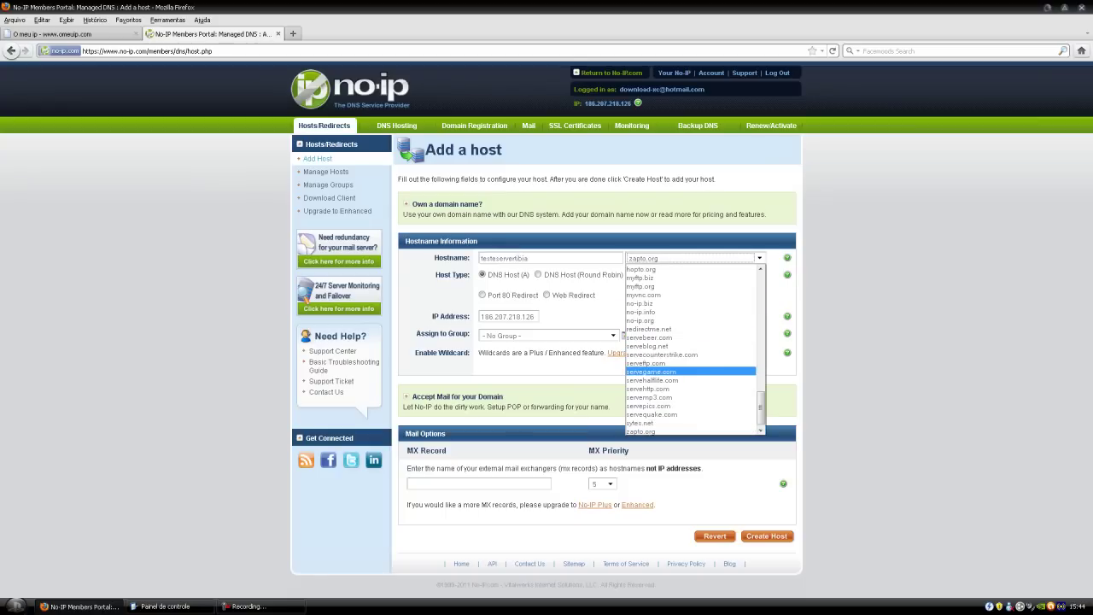
{"action": "key", "text": "Up"}
{"action": "key", "text": "Up"}
{"action": "key", "text": "Up"}
{"action": "key", "text": "Up"}
{"action": "key", "text": "Up"}
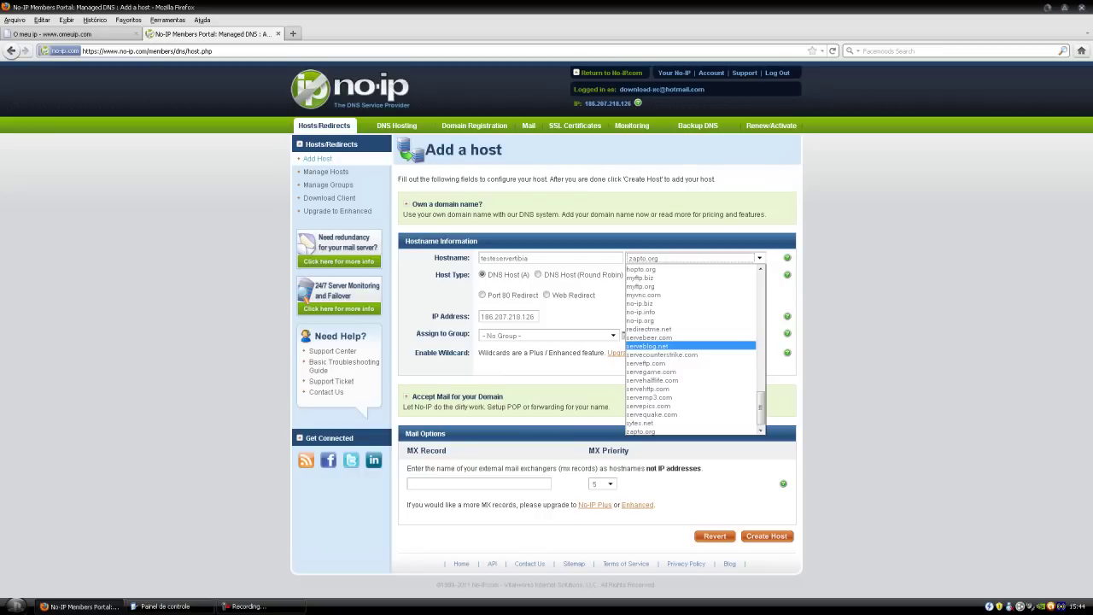
{"action": "scroll", "coordinate": [691, 350], "scroll_direction": "up", "scroll_amount": 6}
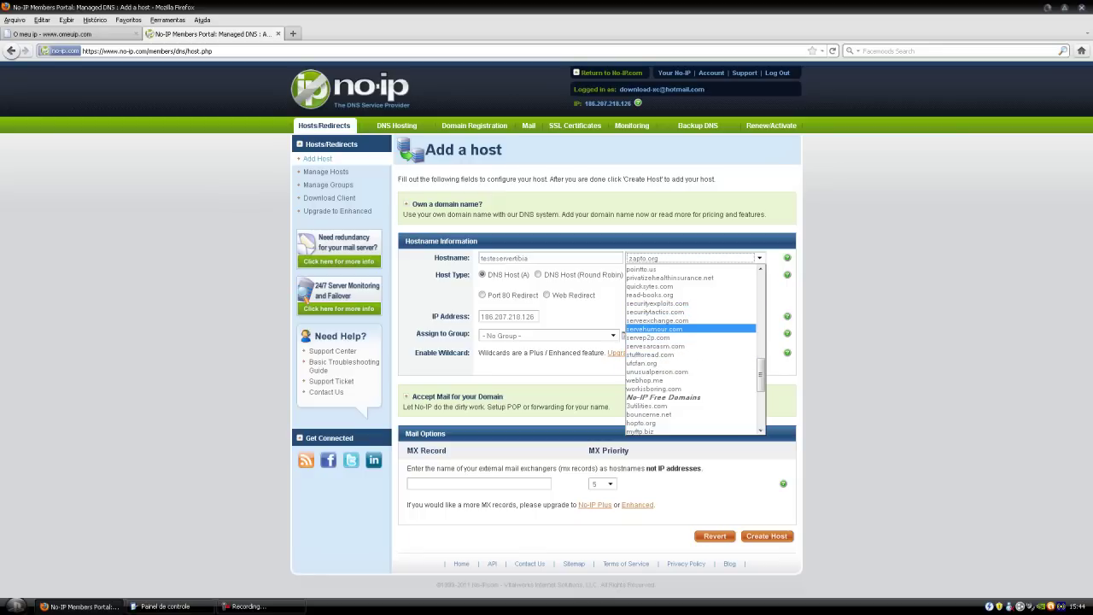
{"action": "scroll", "coordinate": [690, 311], "scroll_direction": "up", "scroll_amount": 2}
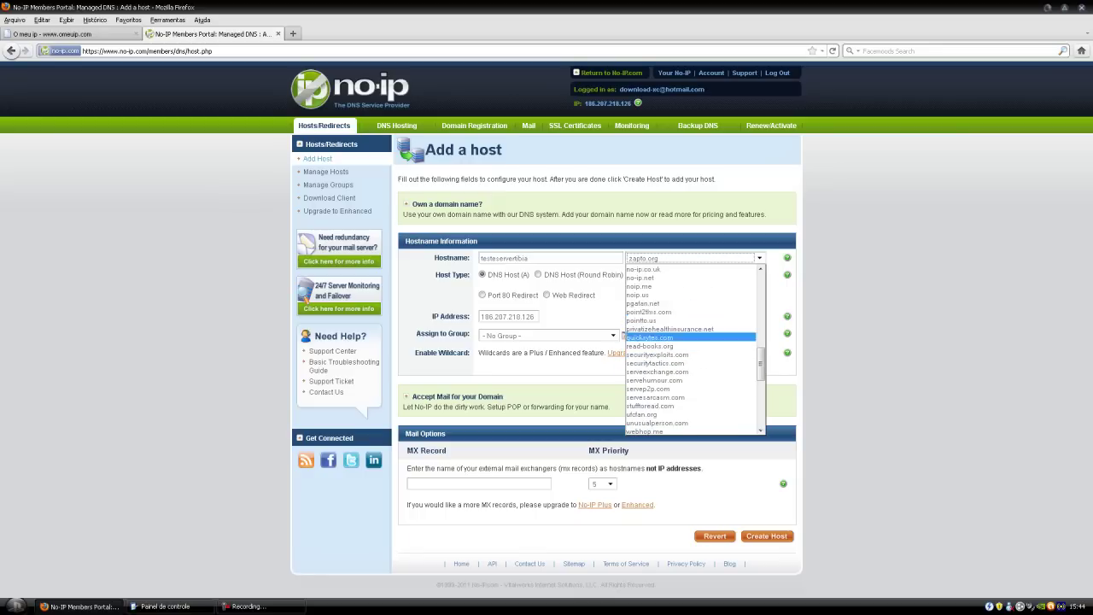
{"action": "scroll", "coordinate": [690, 350], "scroll_direction": "up", "scroll_amount": 10}
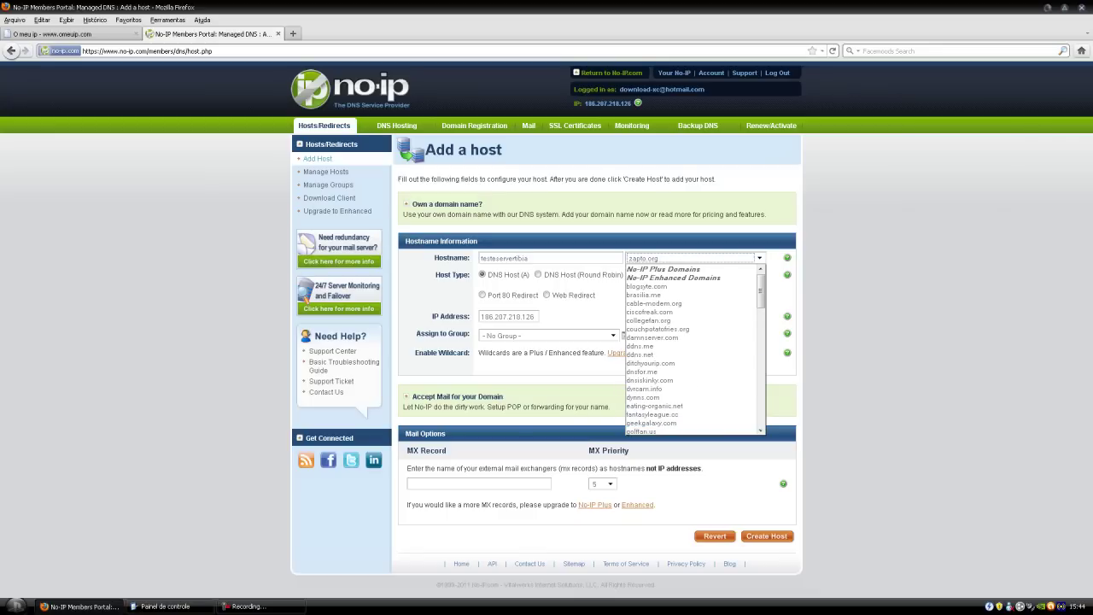
{"action": "scroll", "coordinate": [683, 286], "scroll_direction": "down", "scroll_amount": 2}
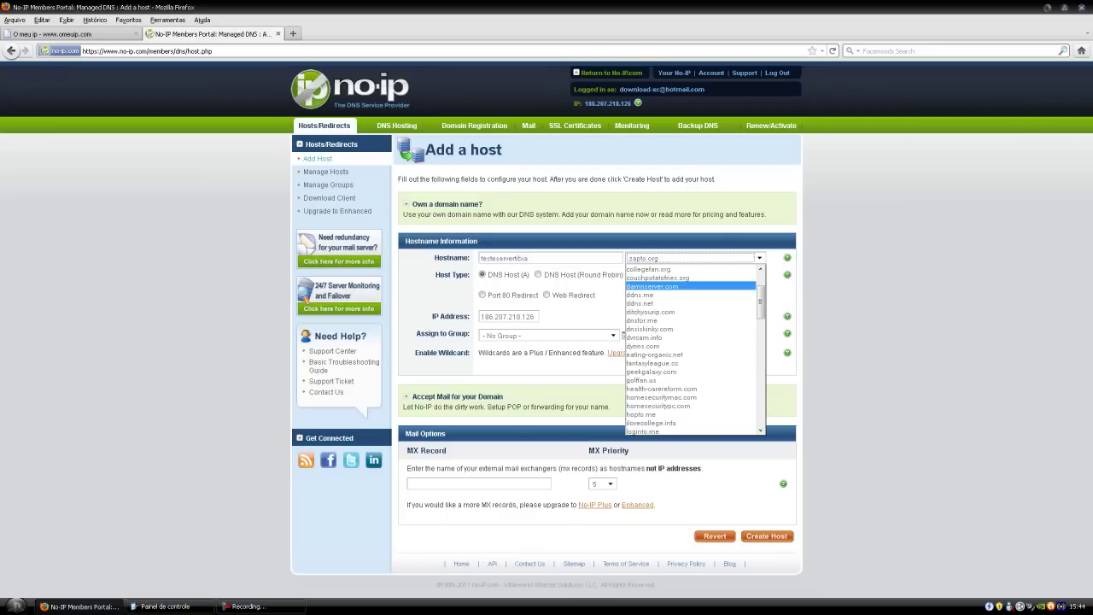
{"action": "scroll", "coordinate": [690, 338], "scroll_direction": "down", "scroll_amount": 4}
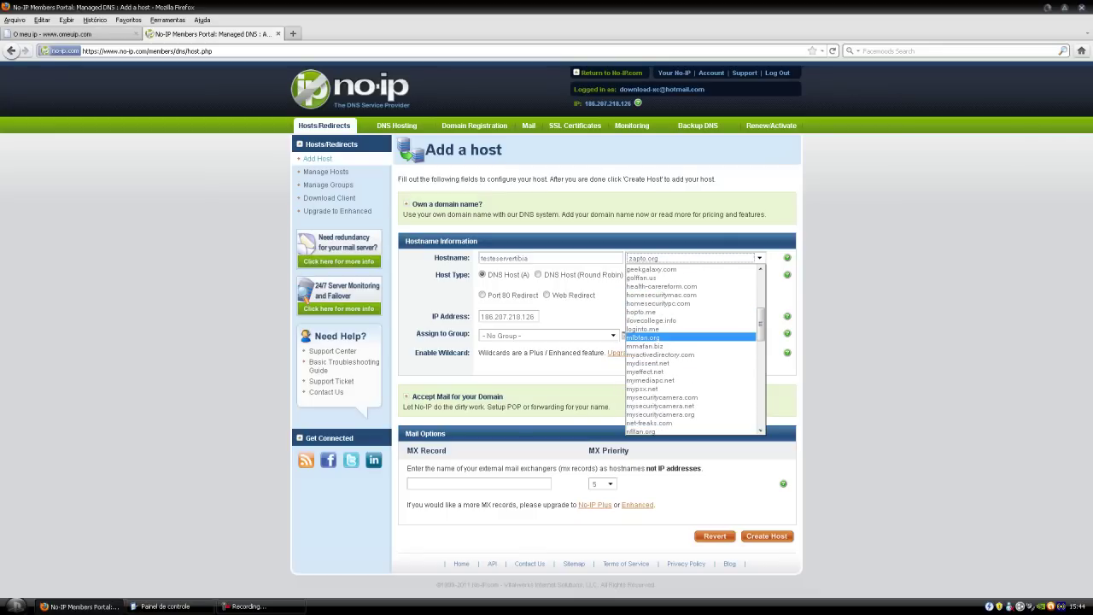
{"action": "scroll", "coordinate": [690, 371], "scroll_direction": "down", "scroll_amount": 4}
{"action": "scroll", "coordinate": [689, 371], "scroll_direction": "down", "scroll_amount": 3}
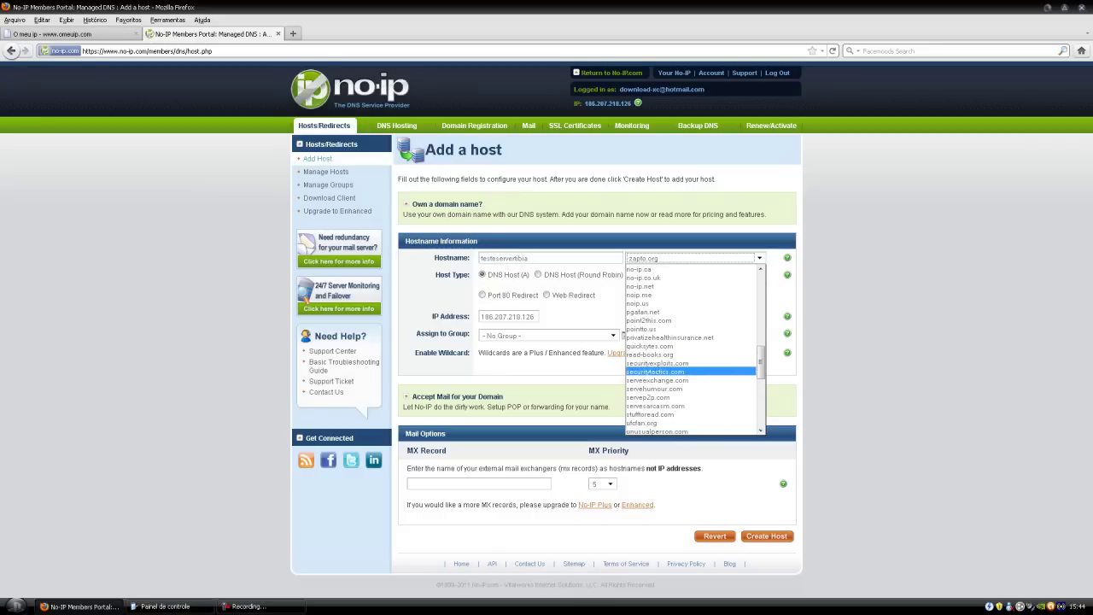
{"action": "scroll", "coordinate": [690, 388], "scroll_direction": "down", "scroll_amount": 1}
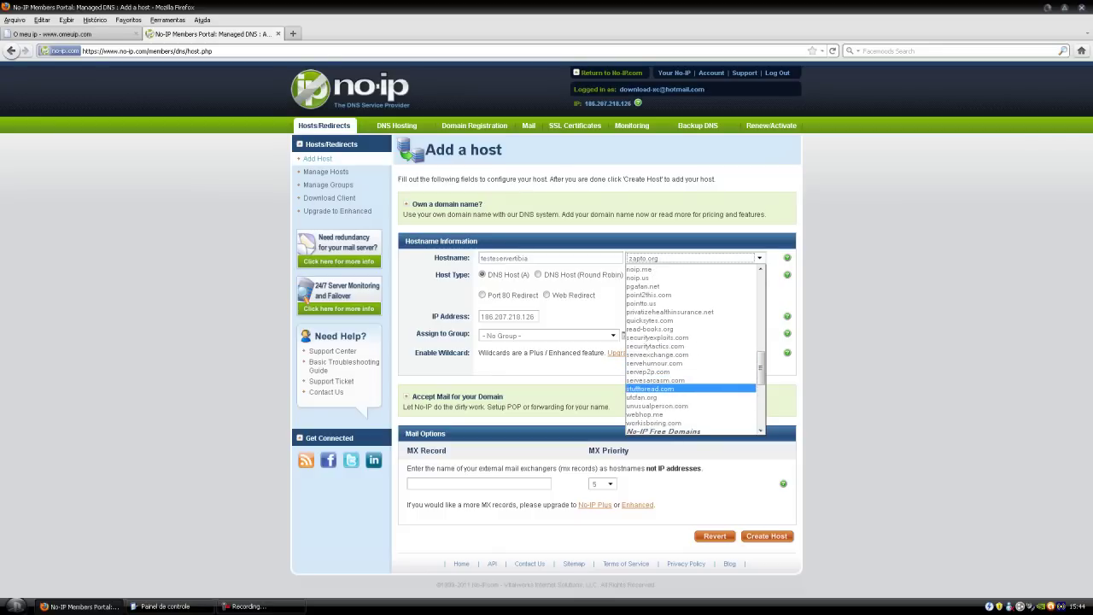
{"action": "scroll", "coordinate": [690, 389], "scroll_direction": "down", "scroll_amount": 3}
{"action": "scroll", "coordinate": [690, 402], "scroll_direction": "down", "scroll_amount": 3}
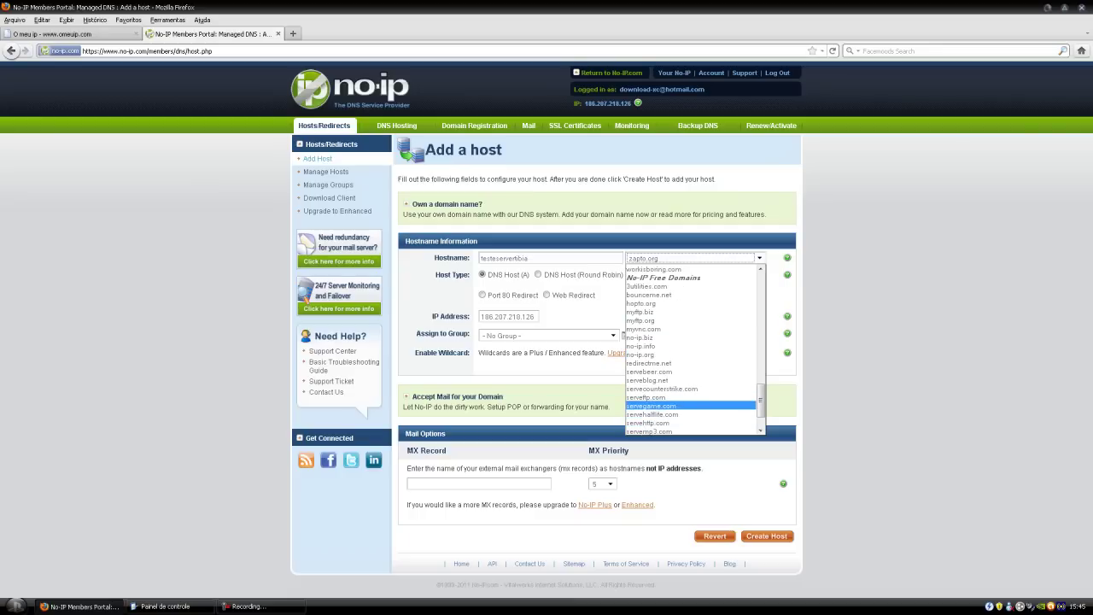
{"action": "key", "text": "Return"}
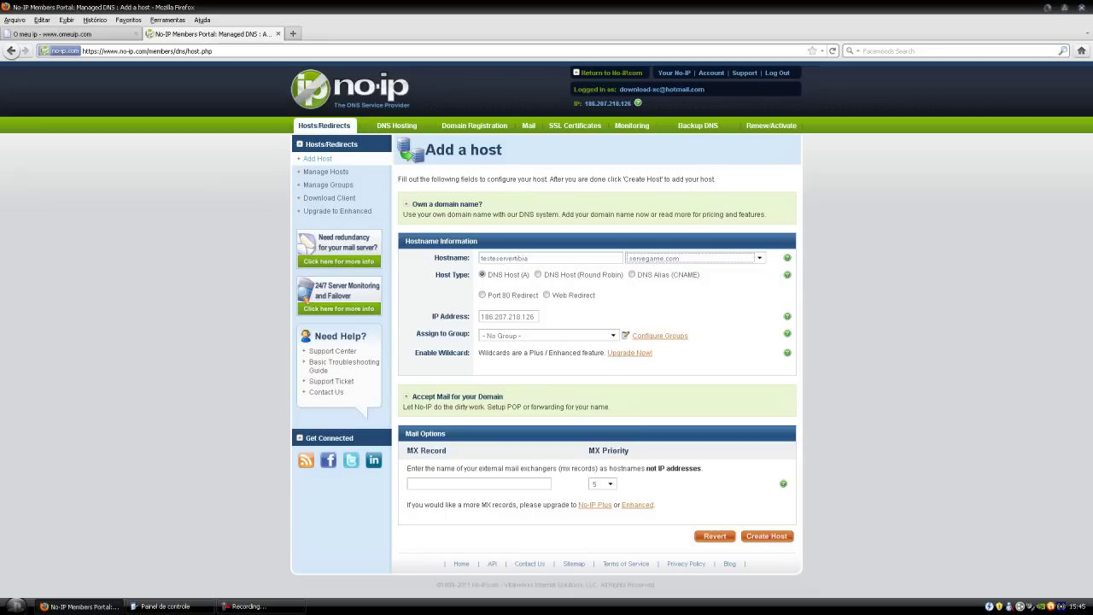
- Write the full server address testeservertibia.servegame.com in a new Notepad document, and return to the No-IP page
{"action": "left_click", "coordinate": [16, 605]}
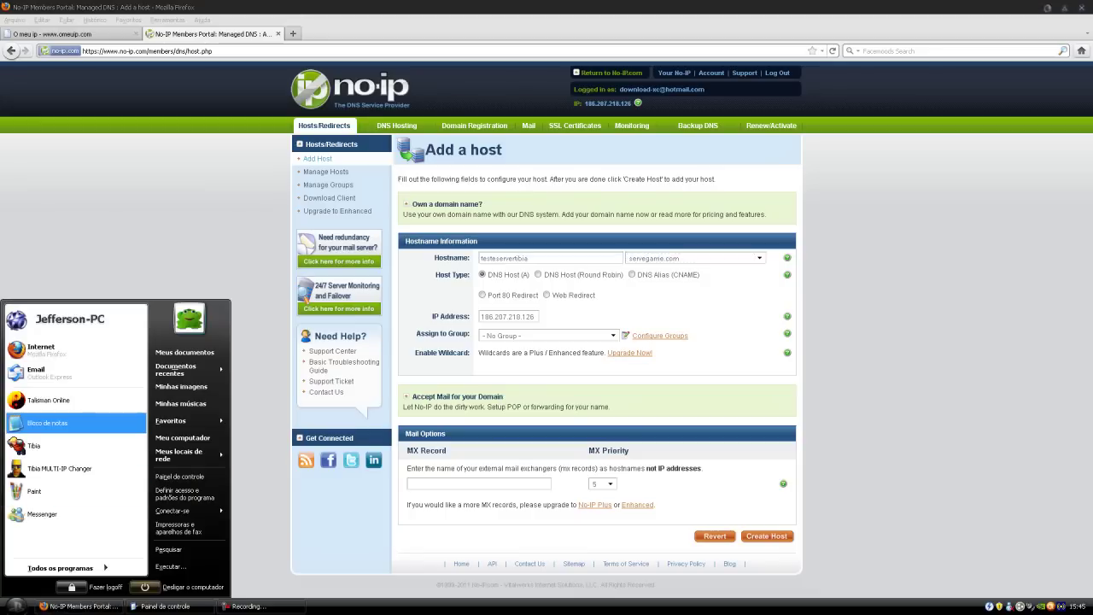
{"action": "left_click", "coordinate": [48, 423]}
{"action": "type", "text": "testeservertibia"}
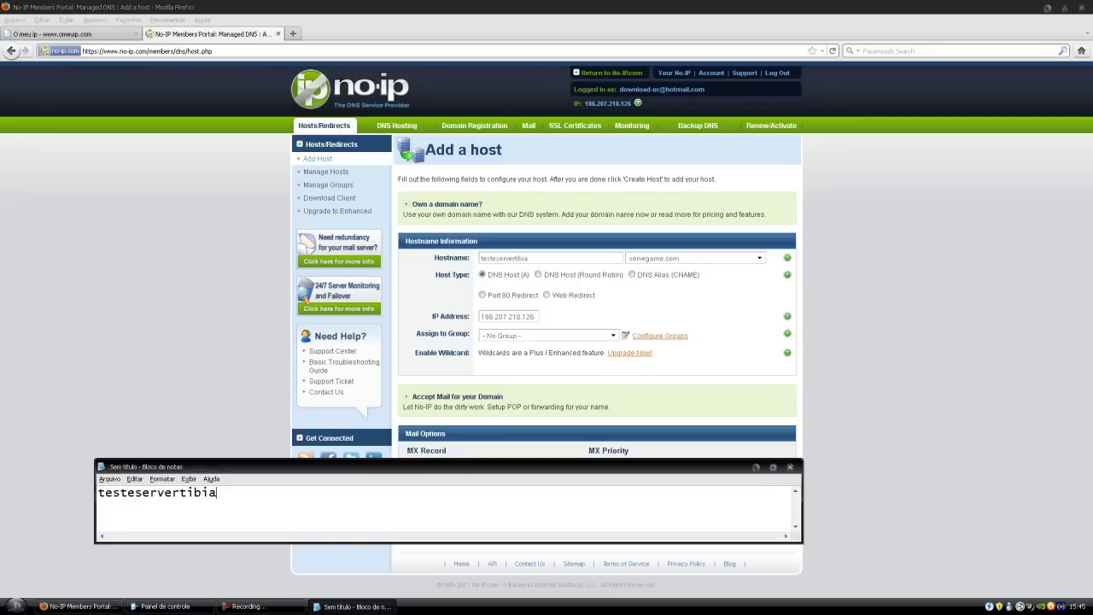
{"action": "type", "text": ".servegame.com"}
{"action": "key", "text": "alt+Tab"}
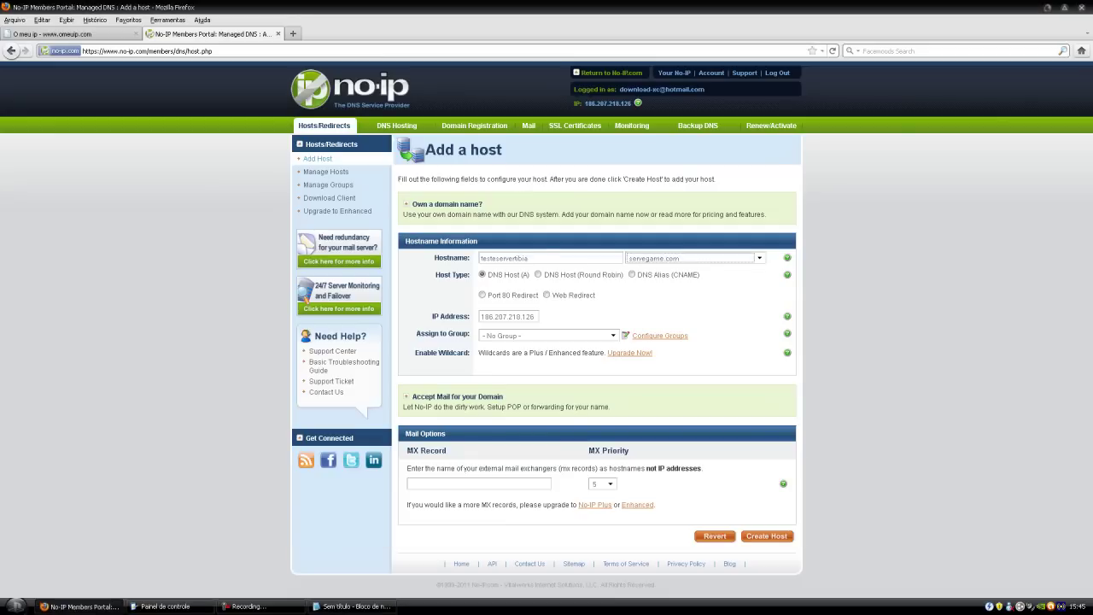
- Create the No-IP host and review its hostname and IP address in the host list
{"action": "left_click", "coordinate": [766, 536]}
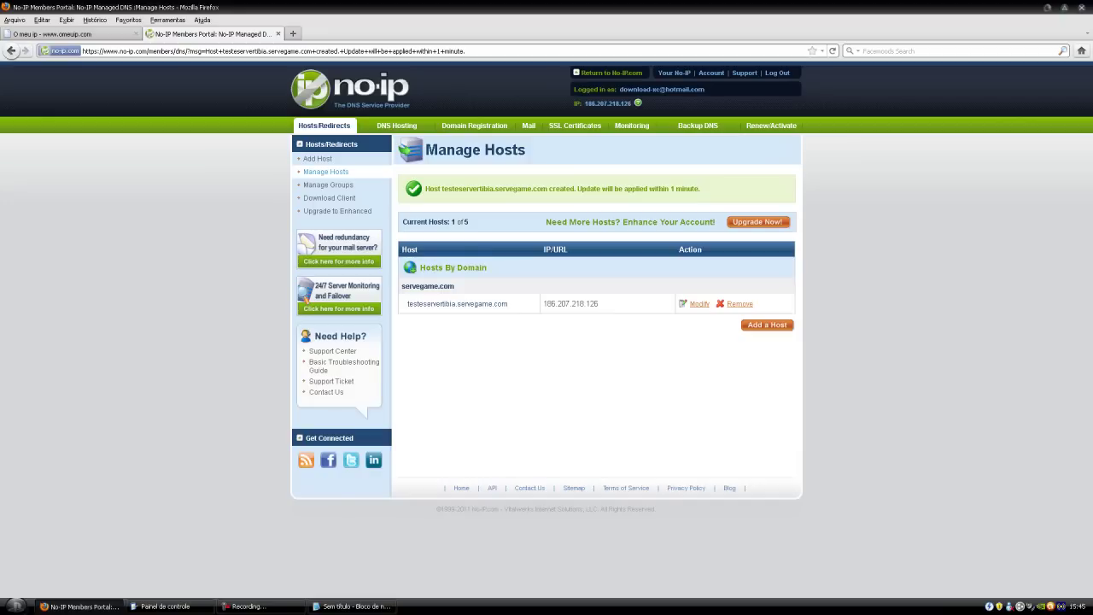
{"action": "left_click_drag", "start_coordinate": [407, 304], "coordinate": [509, 304]}
{"action": "left_click", "coordinate": [397, 315]}
{"action": "double_click", "coordinate": [564, 304]}
{"action": "left_click", "coordinate": [291, 140]}
- Close the No-IP page and the browser, and minimize the Notepad document
{"action": "left_click", "coordinate": [277, 33]}
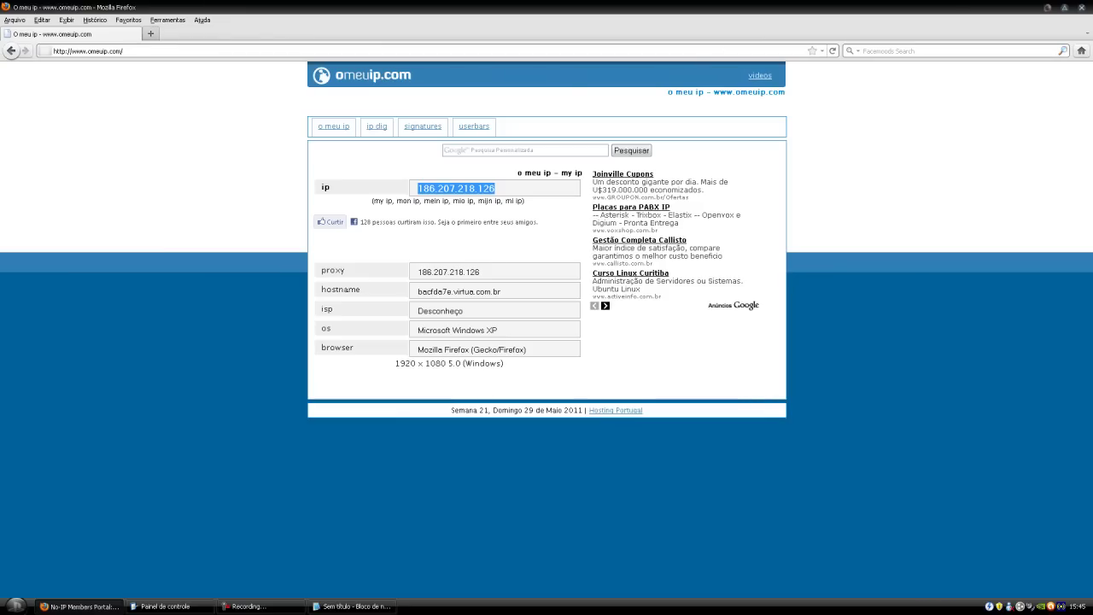
{"action": "left_click", "coordinate": [1081, 8]}
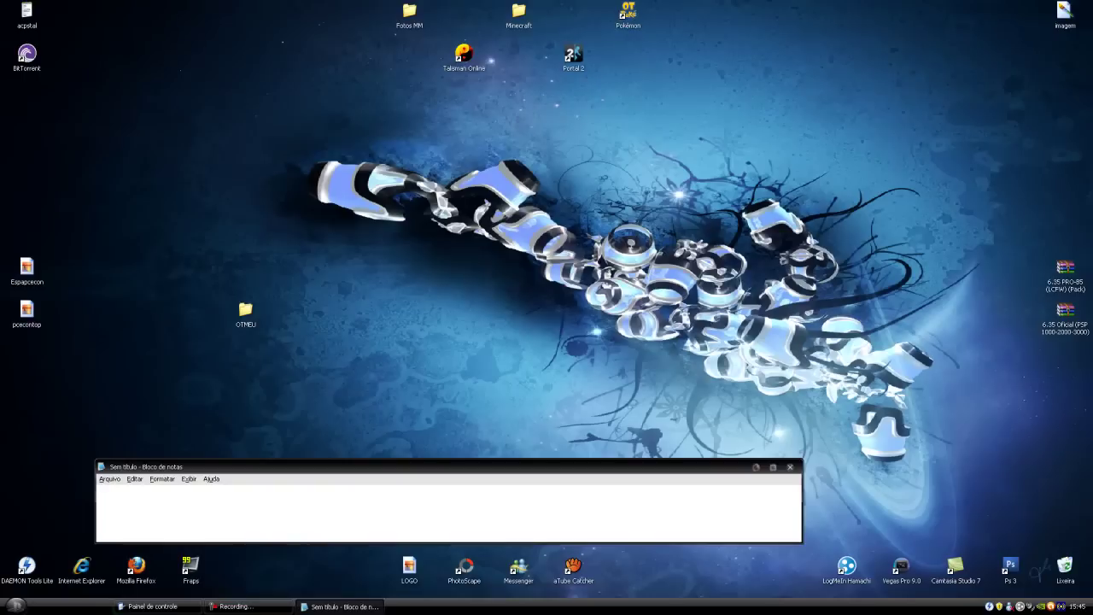
{"action": "left_click", "coordinate": [755, 467]}
{"action": "left_click_drag", "start_coordinate": [203, 187], "coordinate": [323, 438]}
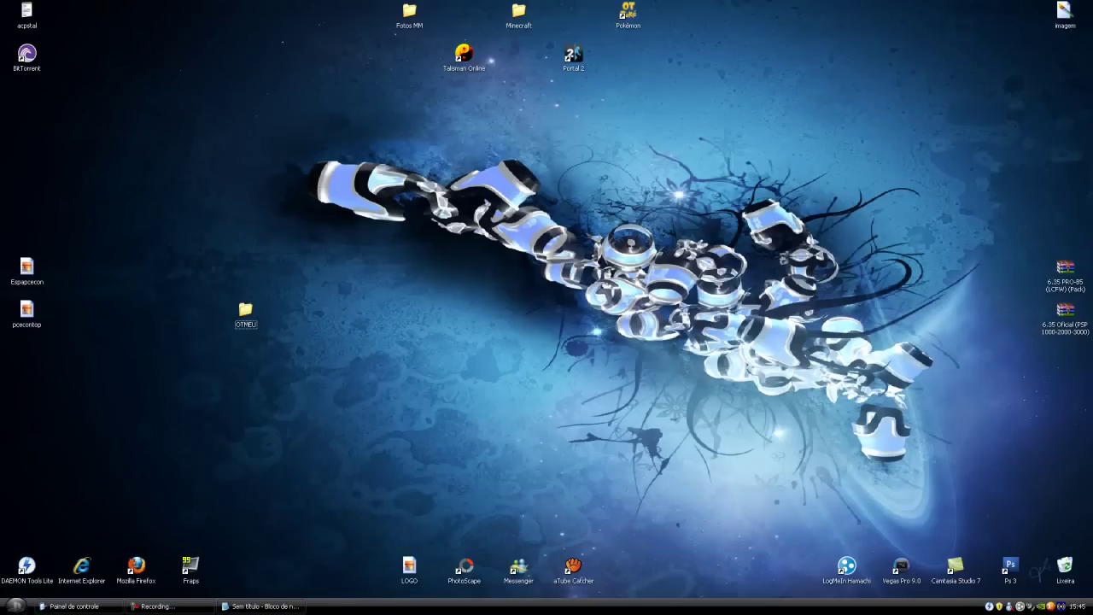
- Open the Baiak Yurots V2.5 folder inside OTMEU to locate the server application, and minimize the folder
{"action": "double_click", "coordinate": [245, 311]}
{"action": "double_click", "coordinate": [540, 280]}
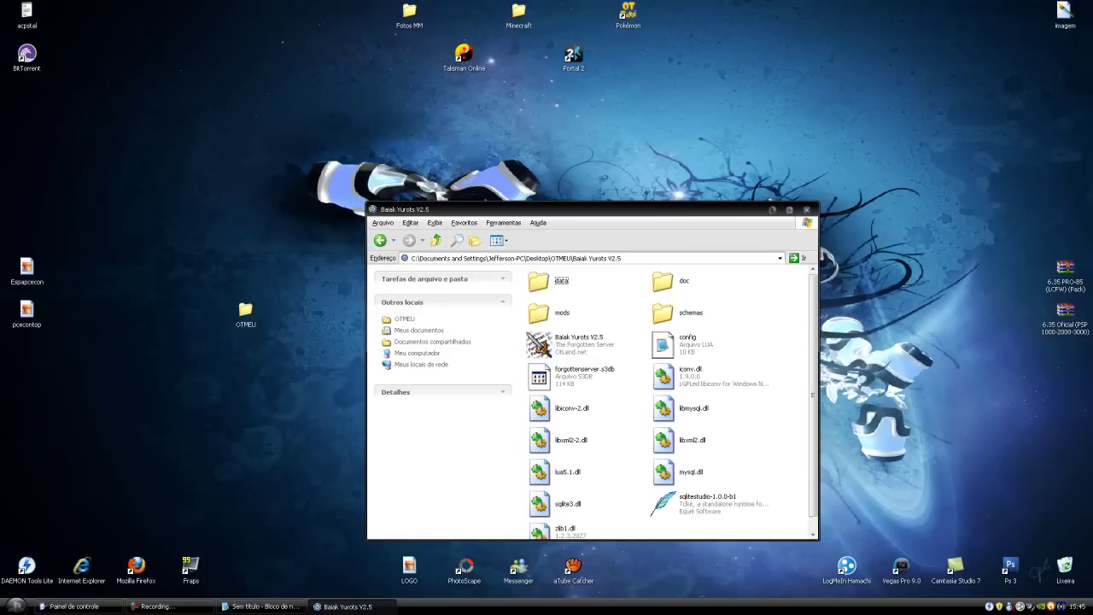
{"action": "left_click", "coordinate": [570, 344]}
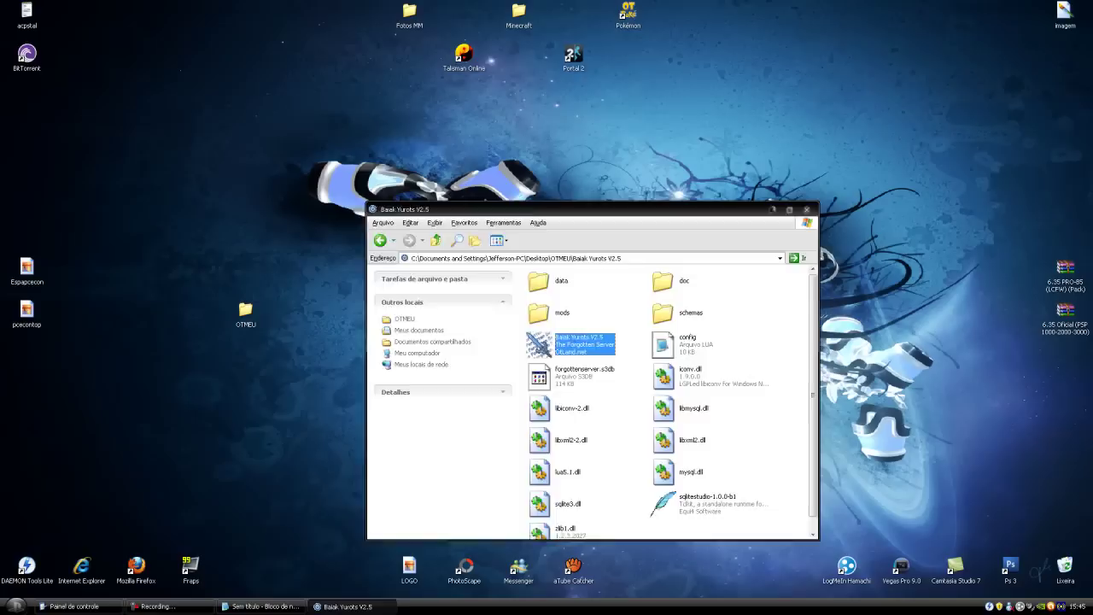
{"action": "left_click", "coordinate": [773, 209]}
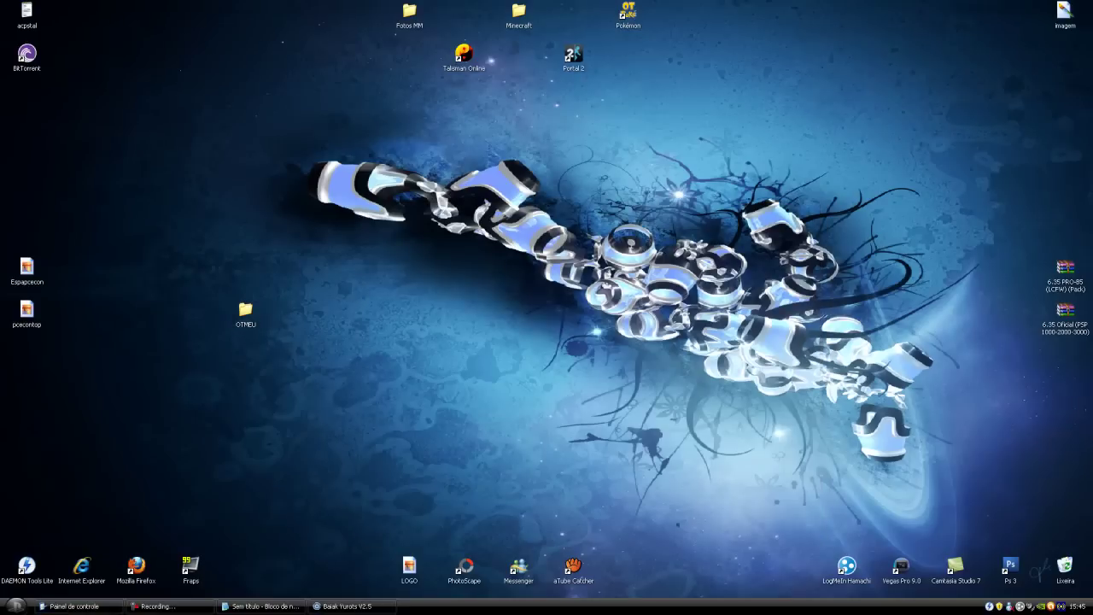
- Open the Windows Firewall settings from the Control Panel and show the list of exceptions
{"action": "left_click", "coordinate": [15, 606]}
{"action": "left_click", "coordinate": [183, 477]}
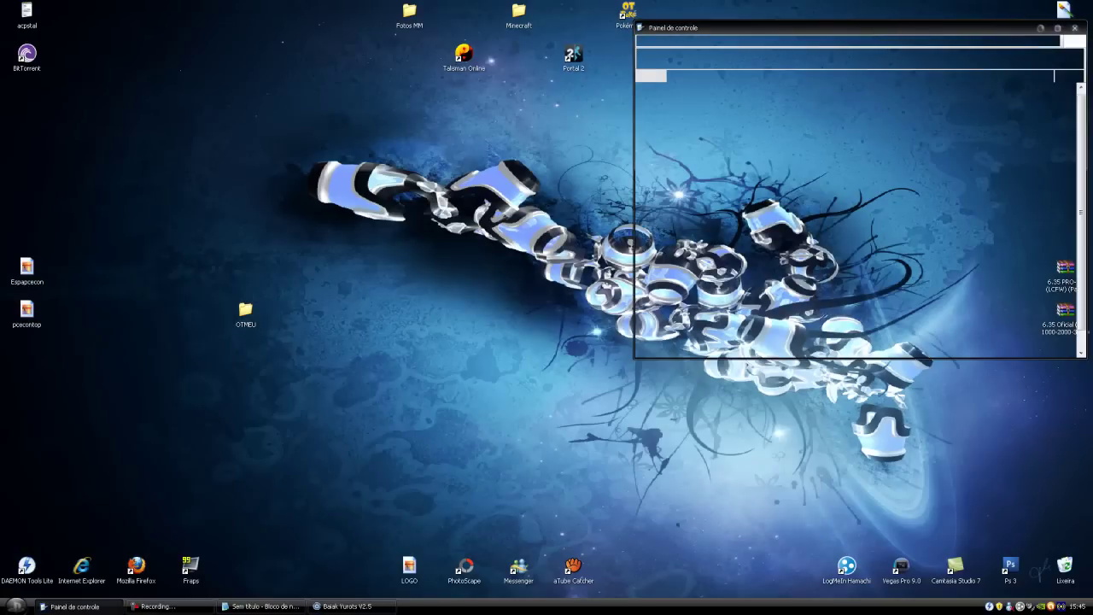
{"action": "double_click", "coordinate": [924, 184]}
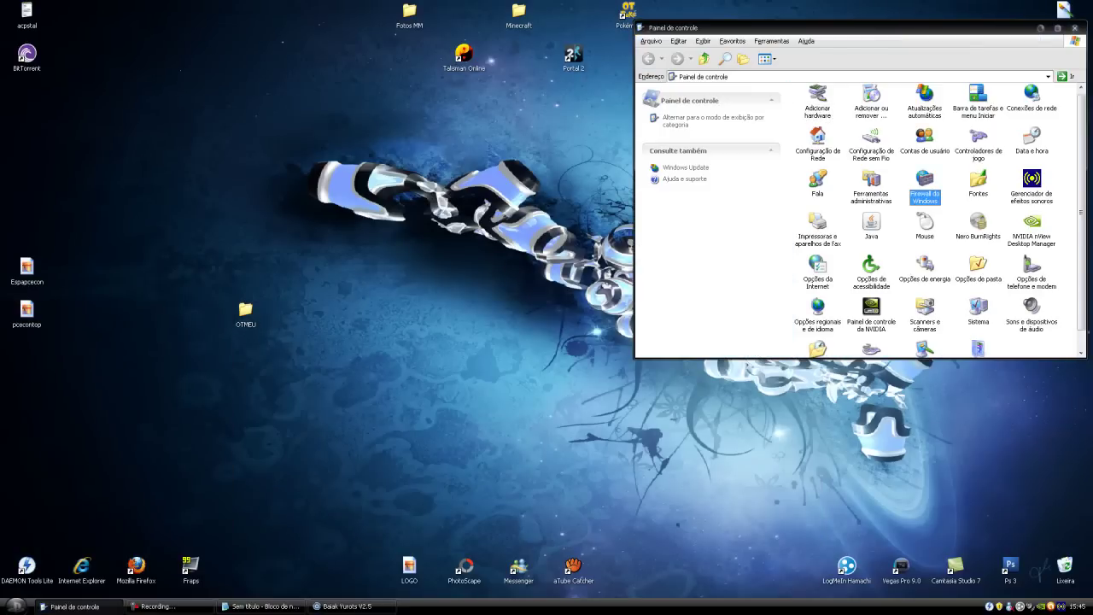
{"action": "key", "text": "Return"}
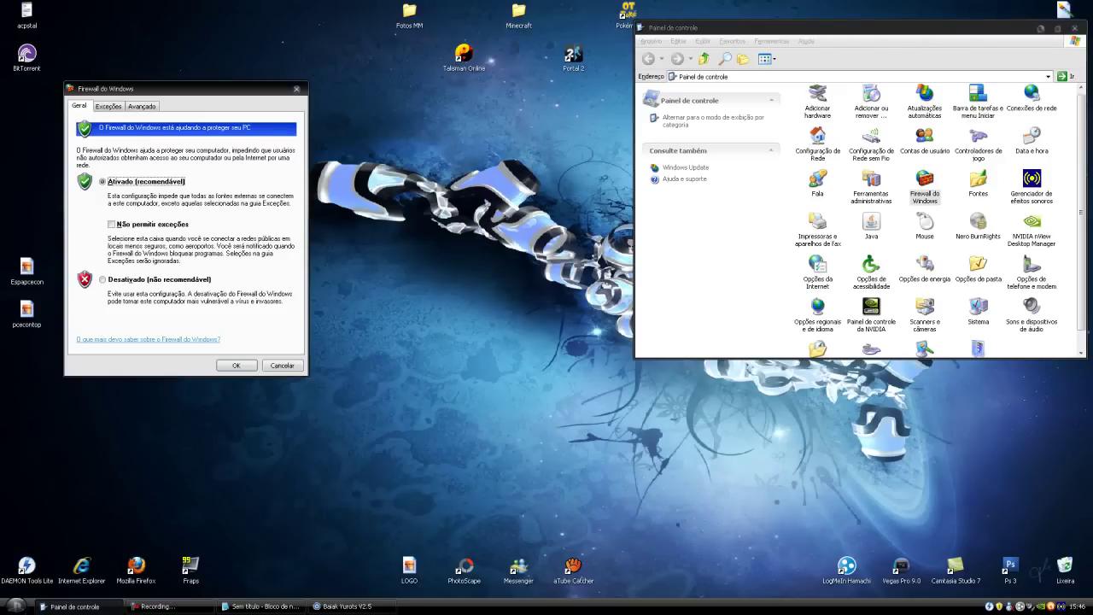
{"action": "left_click", "coordinate": [109, 106]}
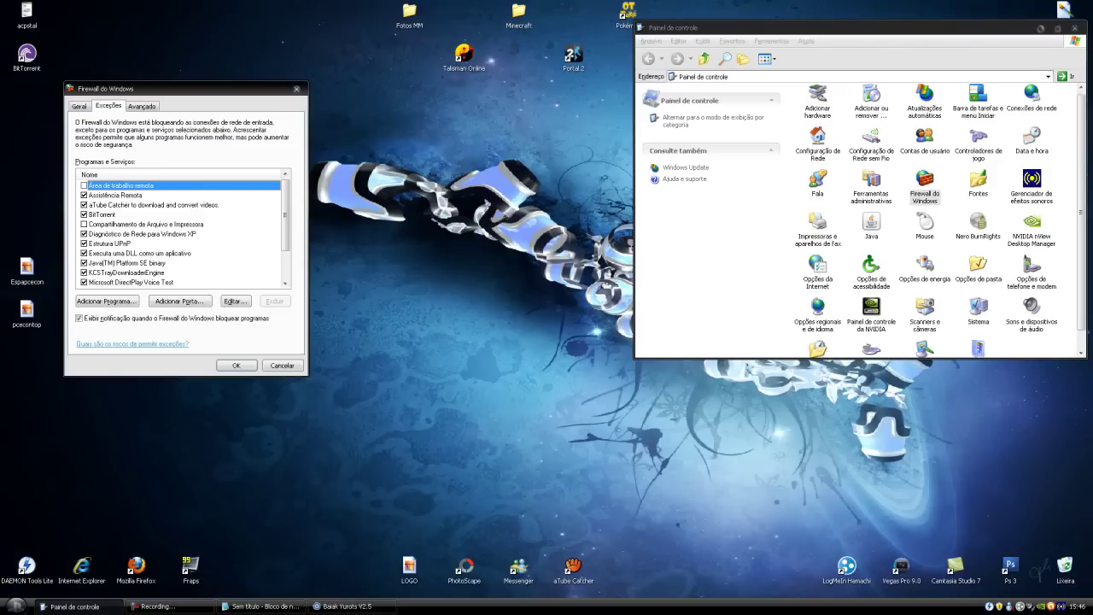
- Add a TCP port exception named Open Tibia Server with port number 7171, and check it in the exceptions list
{"action": "key", "text": "alt+p"}
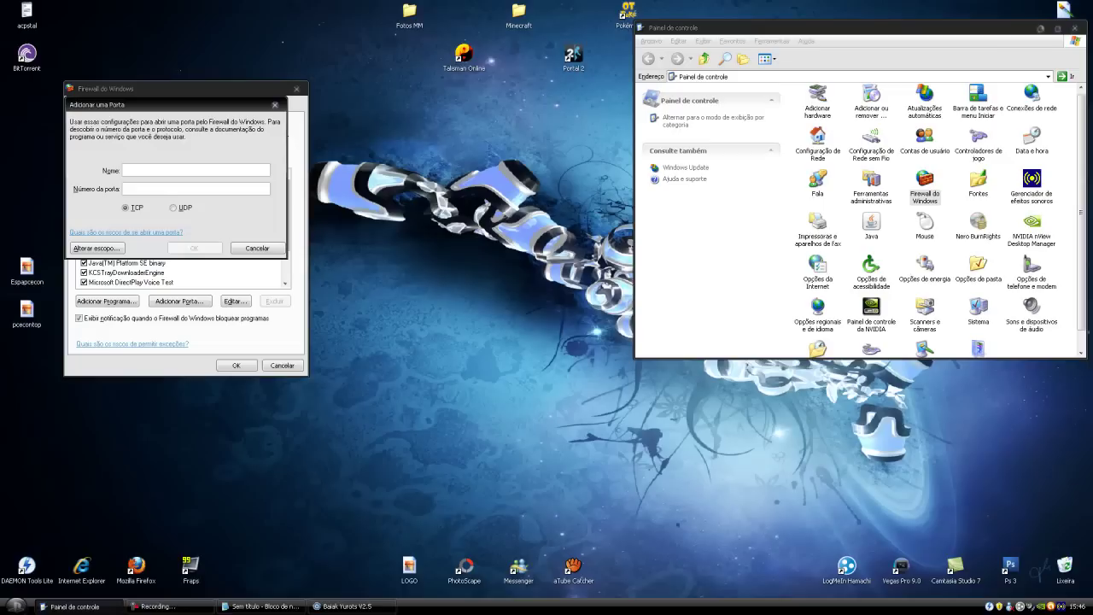
{"action": "type", "text": "OpenT"}
{"action": "key", "text": "BackSpace"}
{"action": "type", "text": "Tibia Server"}
{"action": "key", "text": "Tab"}
{"action": "type", "text": "7171"}
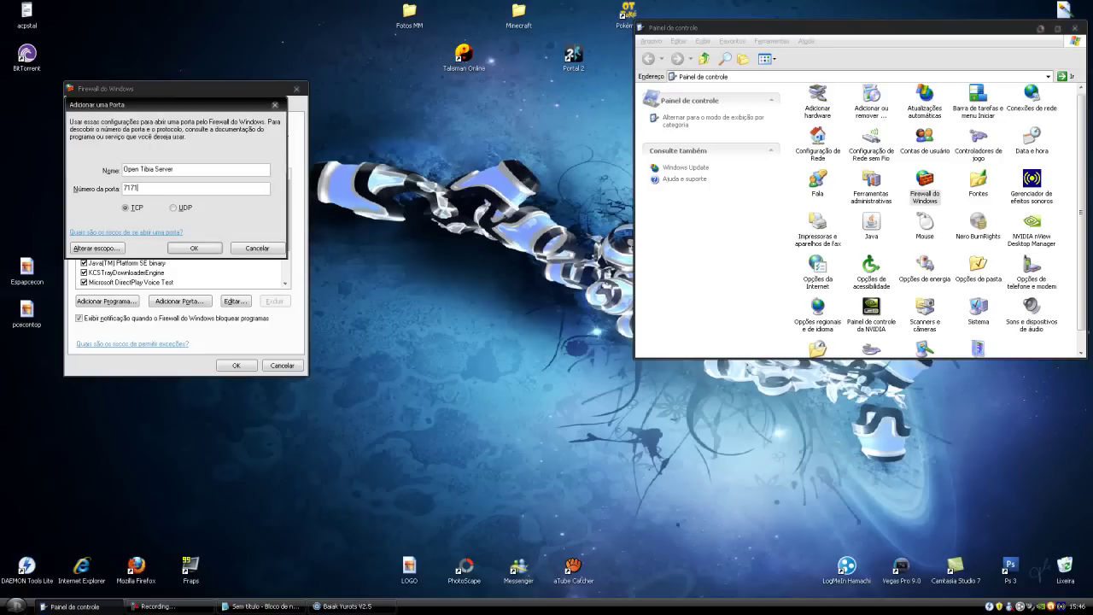
{"action": "key", "text": "Return"}
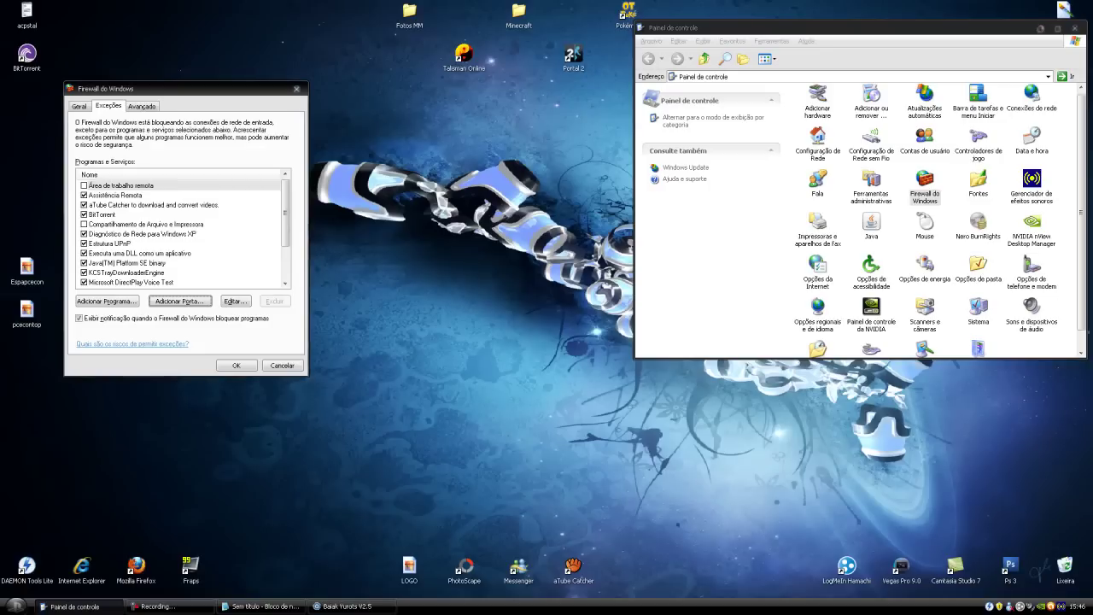
{"action": "left_click_drag", "start_coordinate": [285, 213], "coordinate": [285, 238]}
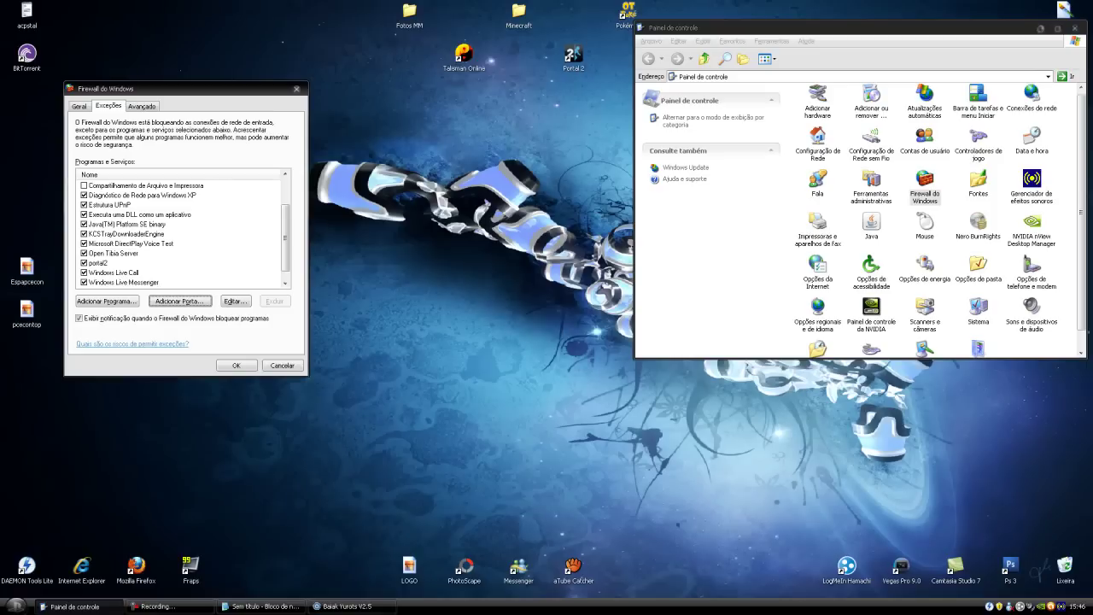
- Start adding a program exception and browse to the Baiak Yurots V2.5 folder inside OTMEU on the desktop
{"action": "key", "text": "shift+Tab"}
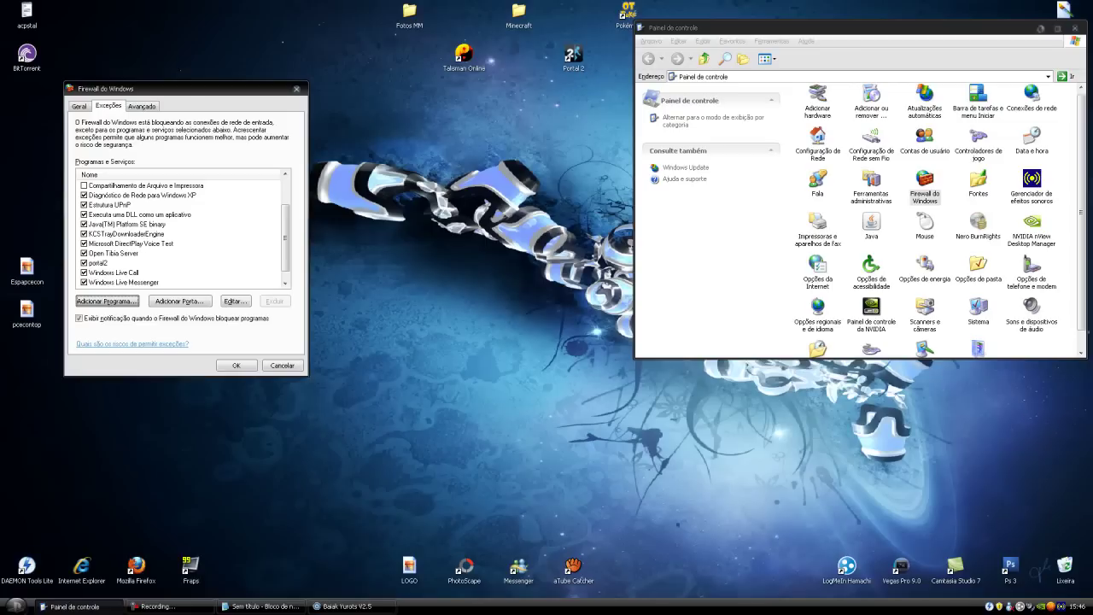
{"action": "key", "text": "Return"}
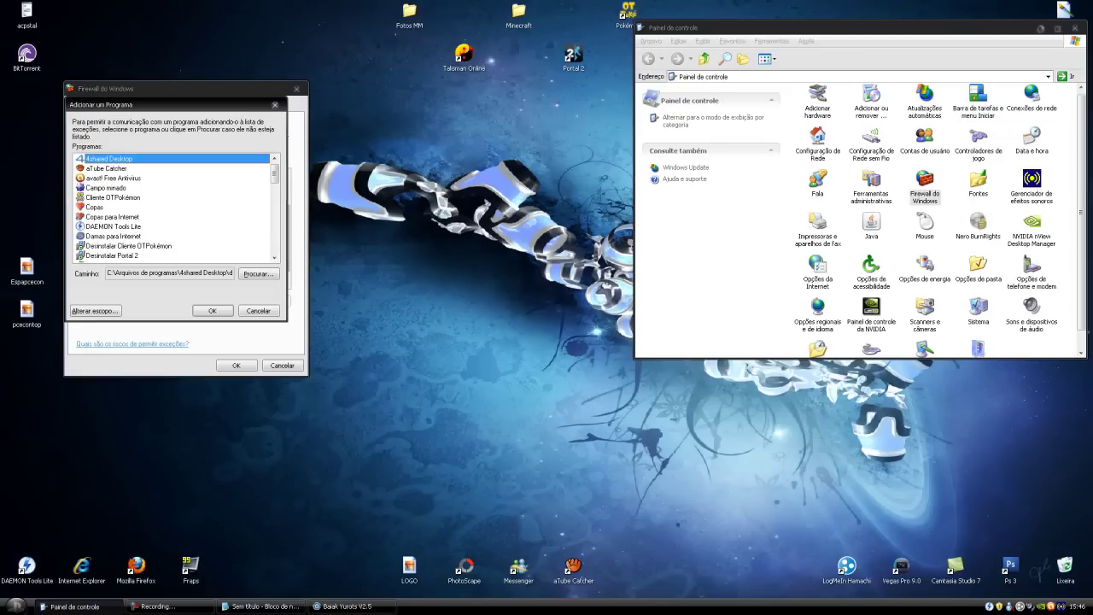
{"action": "scroll", "coordinate": [175, 206], "scroll_direction": "down", "scroll_amount": 3}
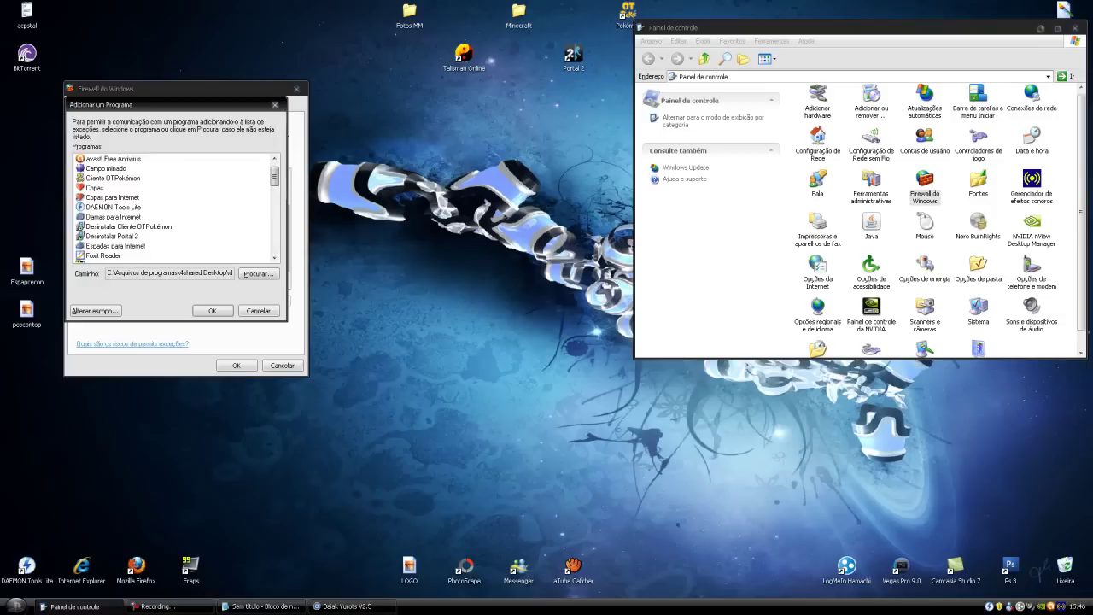
{"action": "scroll", "coordinate": [175, 207], "scroll_direction": "up", "scroll_amount": 3}
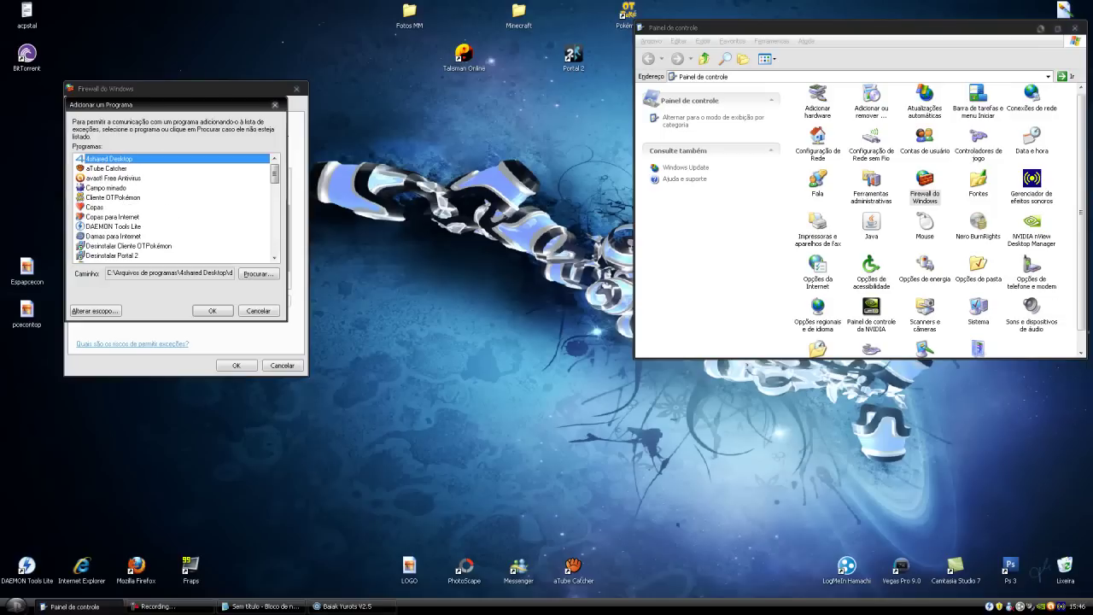
{"action": "scroll", "coordinate": [175, 207], "scroll_direction": "down", "scroll_amount": 12}
{"action": "scroll", "coordinate": [175, 206], "scroll_direction": "down", "scroll_amount": 3}
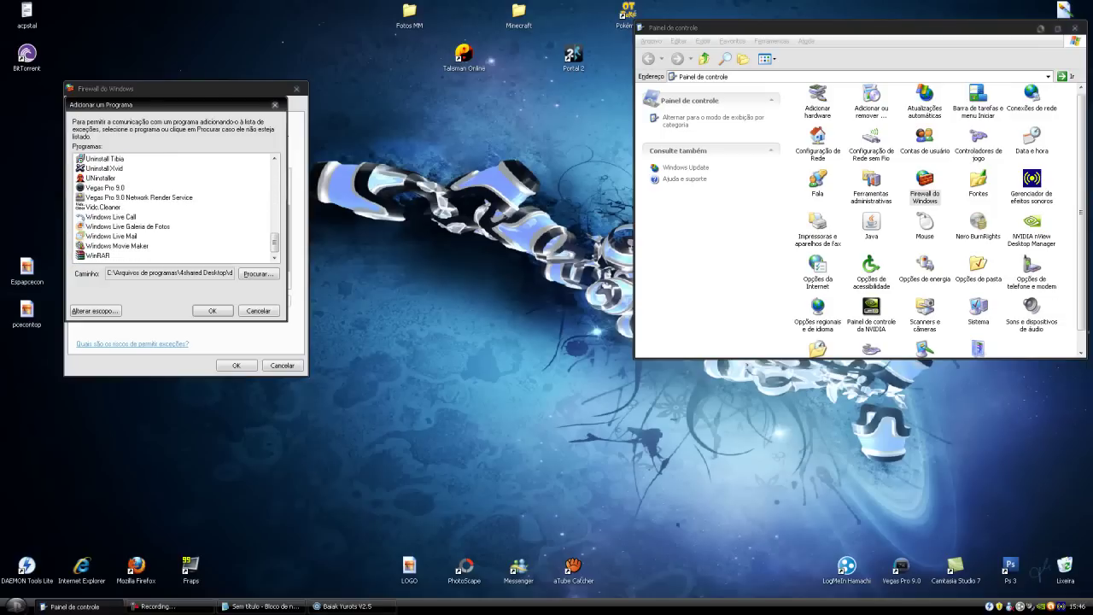
{"action": "left_click", "coordinate": [257, 273]}
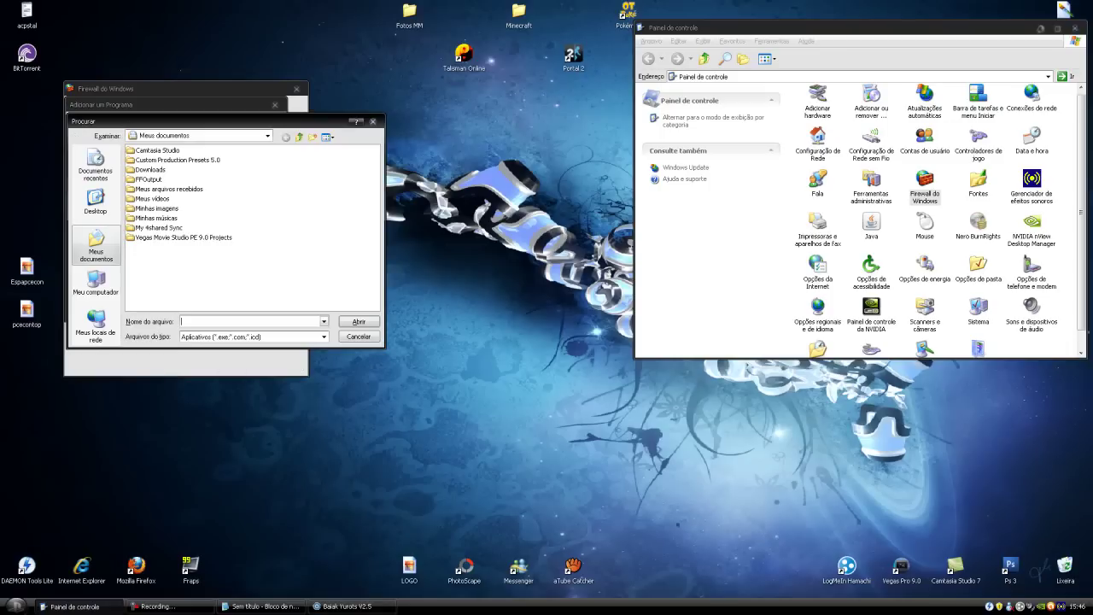
{"action": "left_click", "coordinate": [95, 201]}
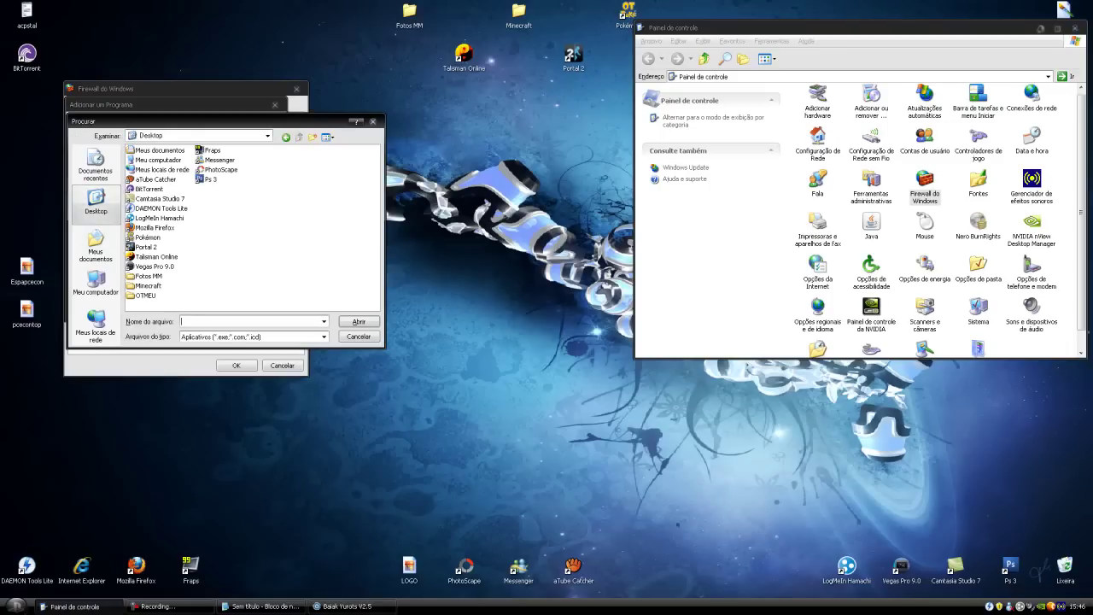
{"action": "double_click", "coordinate": [145, 295]}
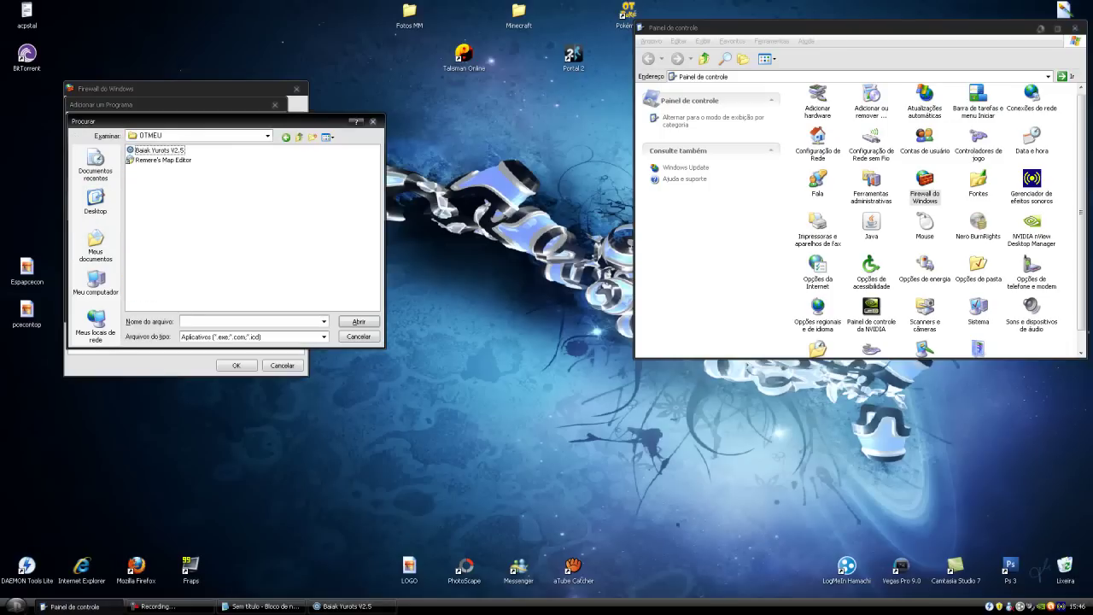
{"action": "left_click", "coordinate": [158, 150]}
{"action": "double_click", "coordinate": [159, 150]}
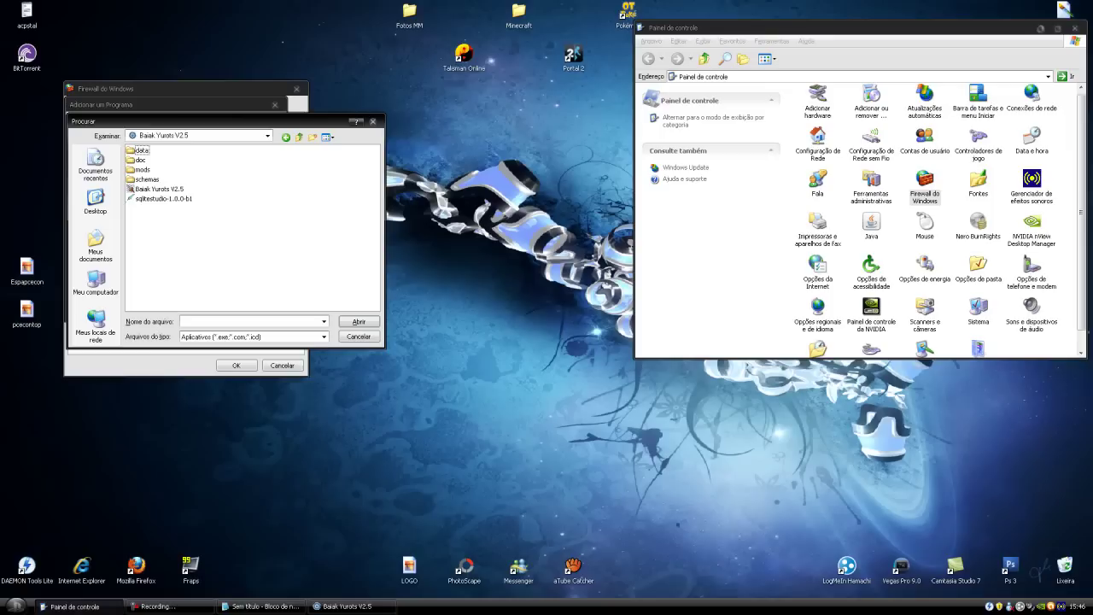
- Add the Baiak Yurots V2.5 application to the exceptions, apply the firewall settings and close the Control Panel
{"action": "left_click", "coordinate": [159, 189]}
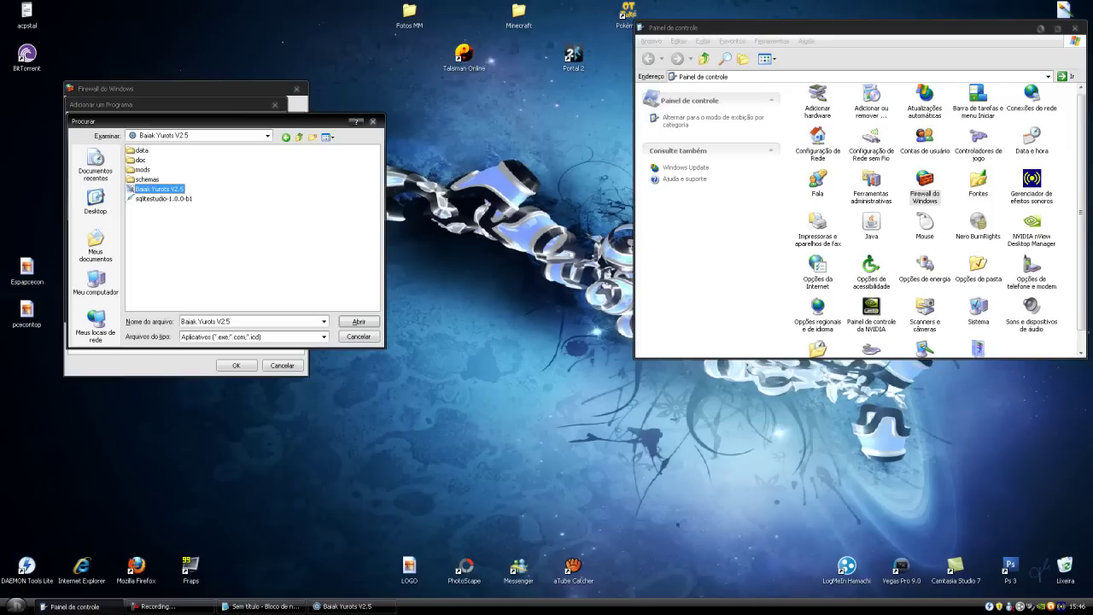
{"action": "left_click", "coordinate": [358, 321]}
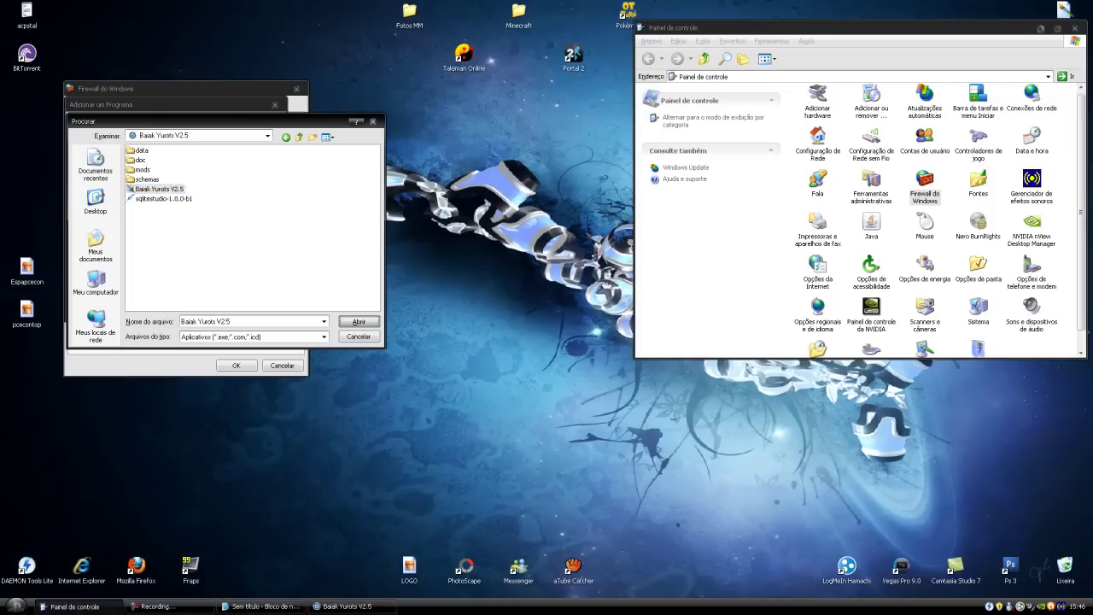
{"action": "left_click", "coordinate": [213, 311]}
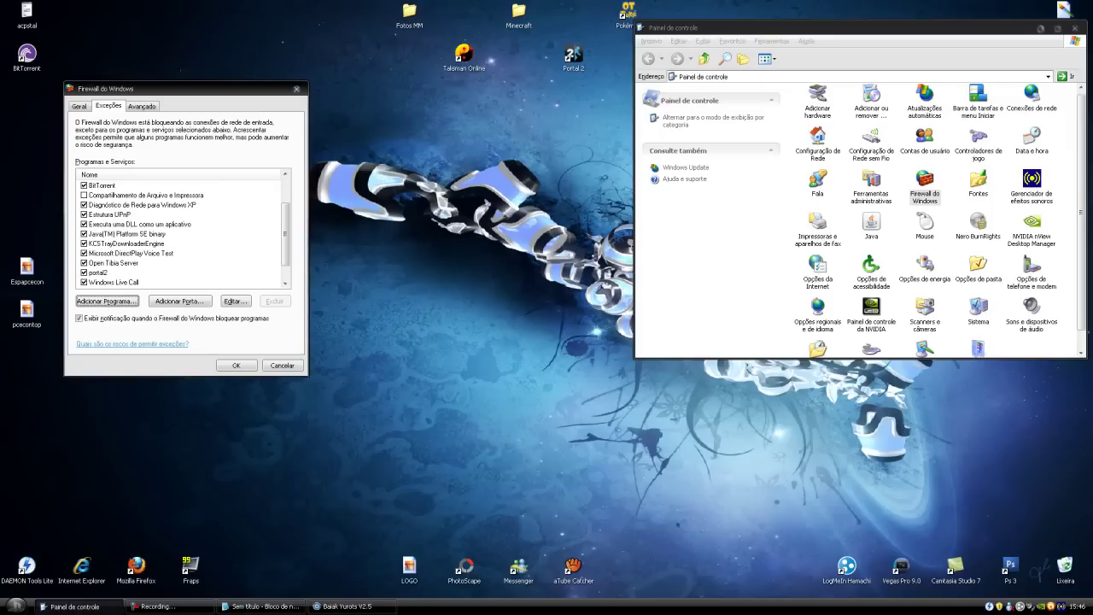
{"action": "left_click_drag", "start_coordinate": [285, 234], "coordinate": [285, 210]}
{"action": "left_click", "coordinate": [236, 365]}
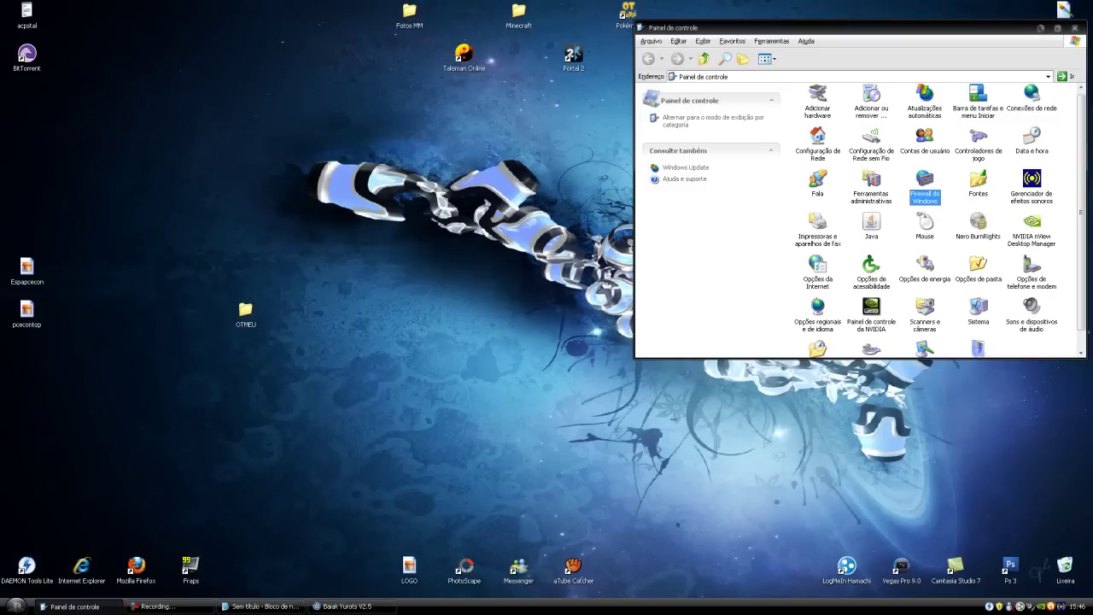
{"action": "left_click", "coordinate": [1074, 28]}
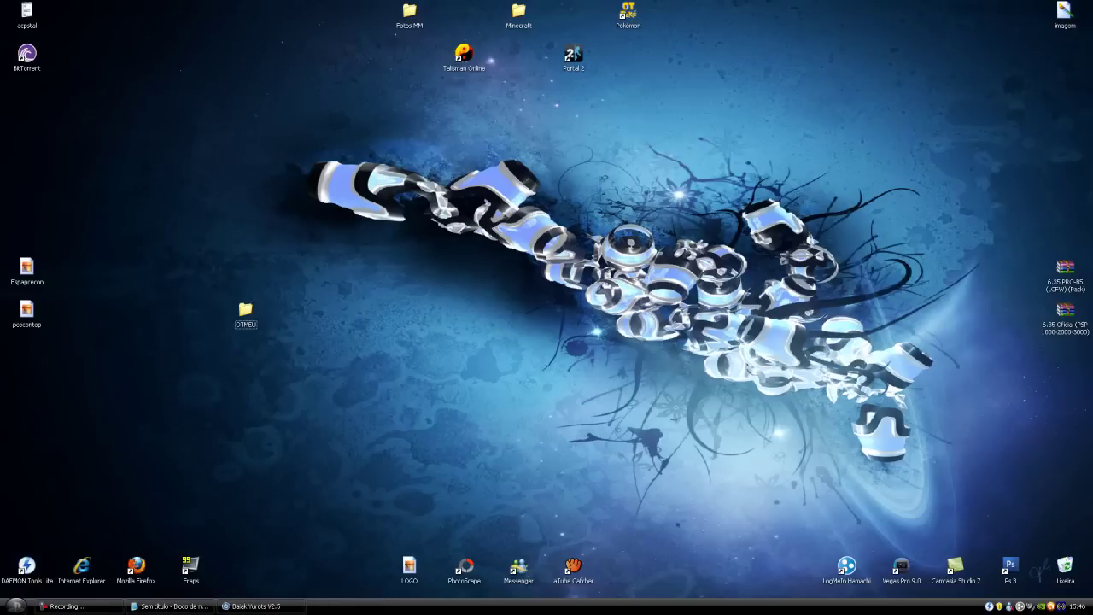
- Run the Baiak Yurots V2.5 server application from its folder, and minimize the folder and server console once it has loaded
{"action": "left_click", "coordinate": [260, 606]}
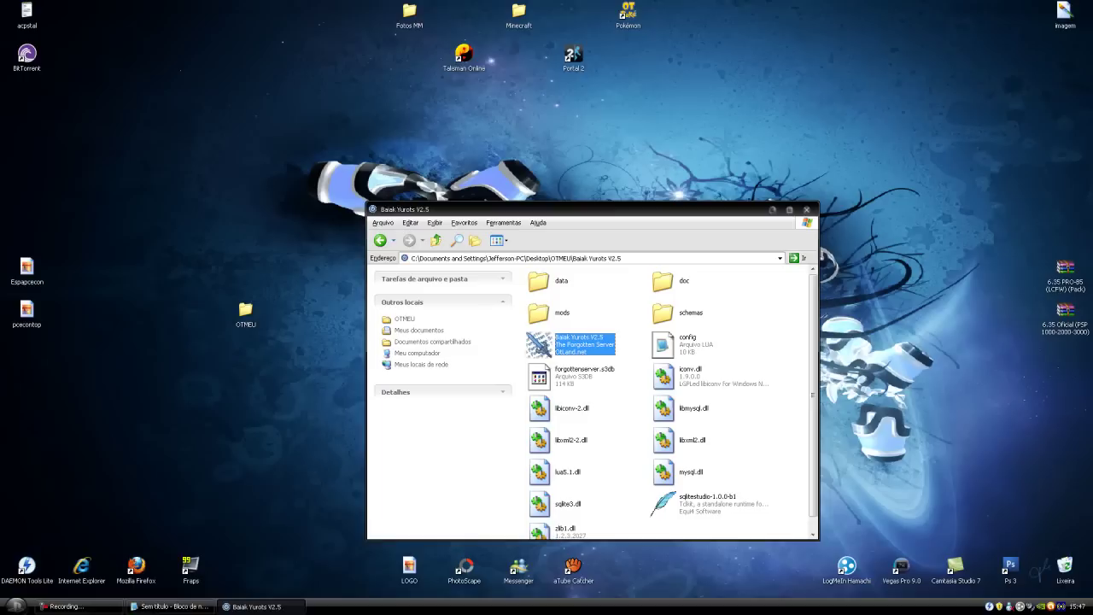
{"action": "key", "text": "F5"}
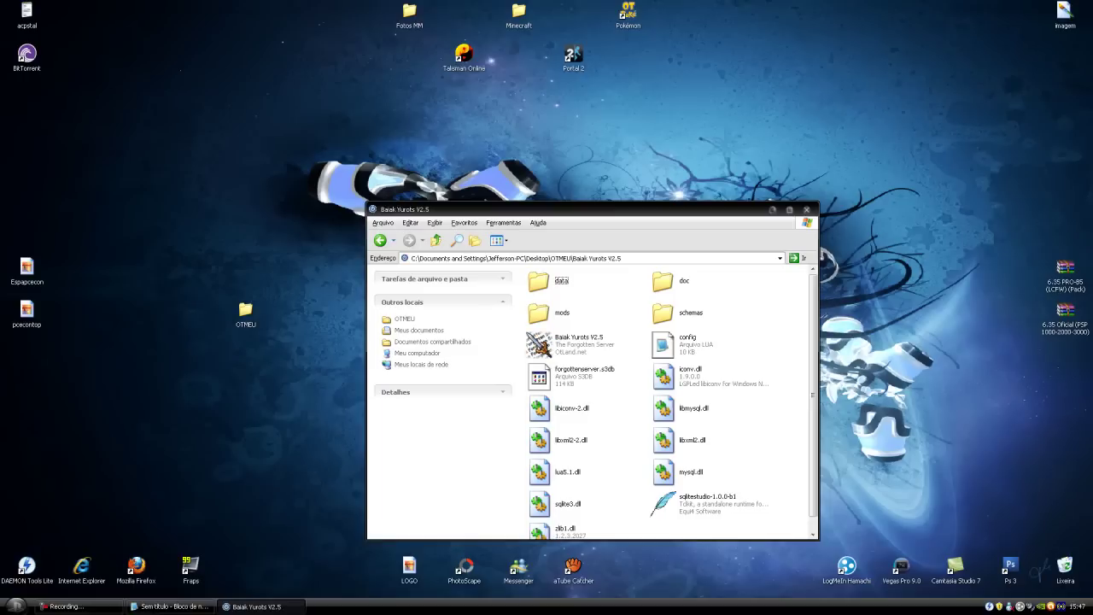
{"action": "left_click", "coordinate": [583, 344]}
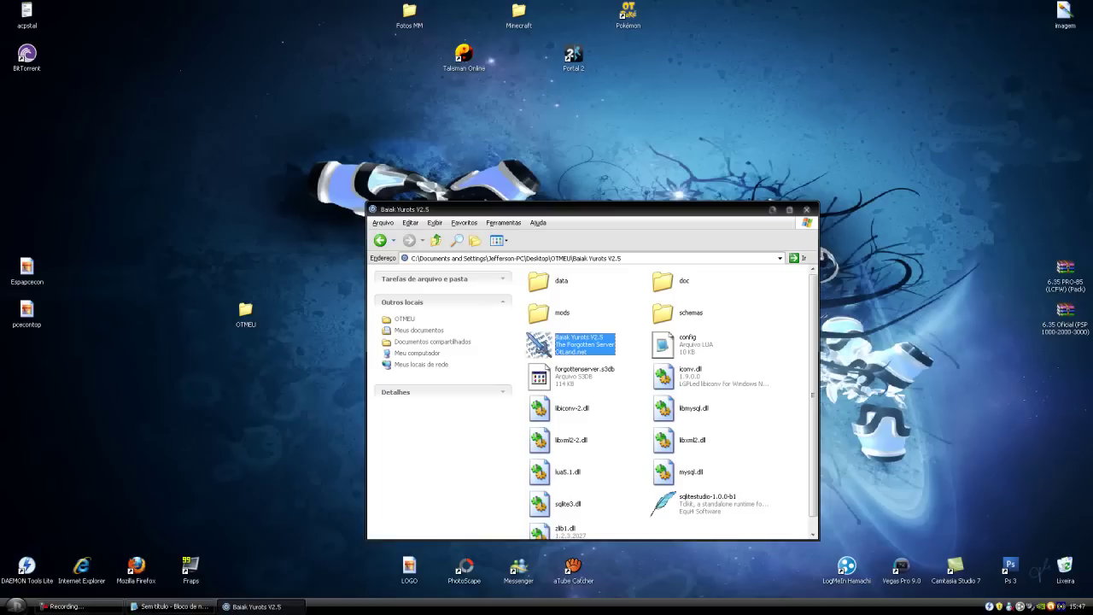
{"action": "double_click", "coordinate": [584, 344]}
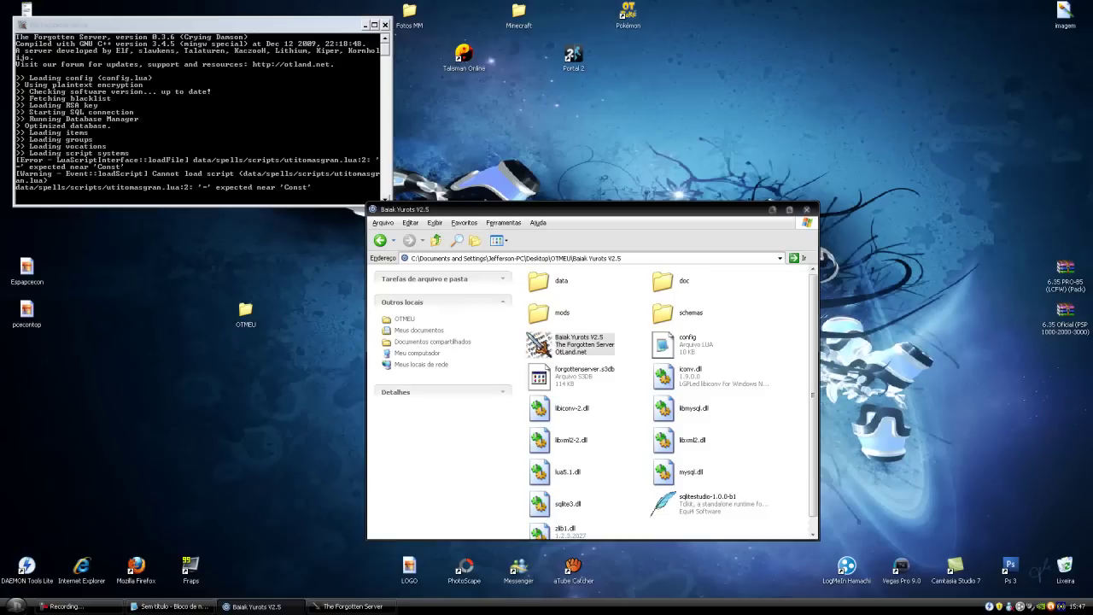
{"action": "left_click", "coordinate": [773, 209]}
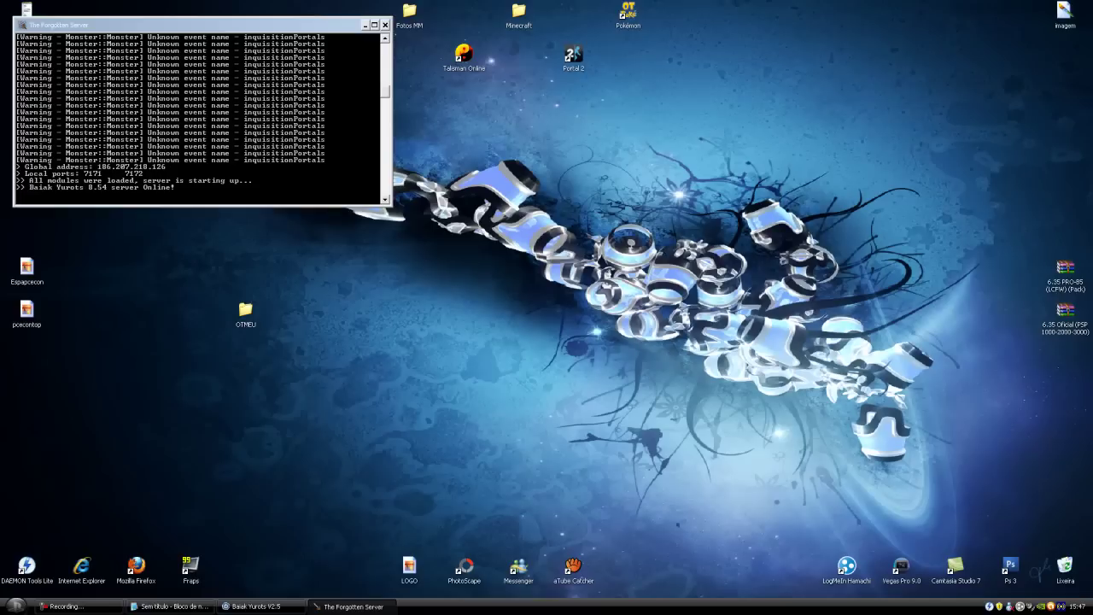
{"action": "left_click", "coordinate": [365, 24]}
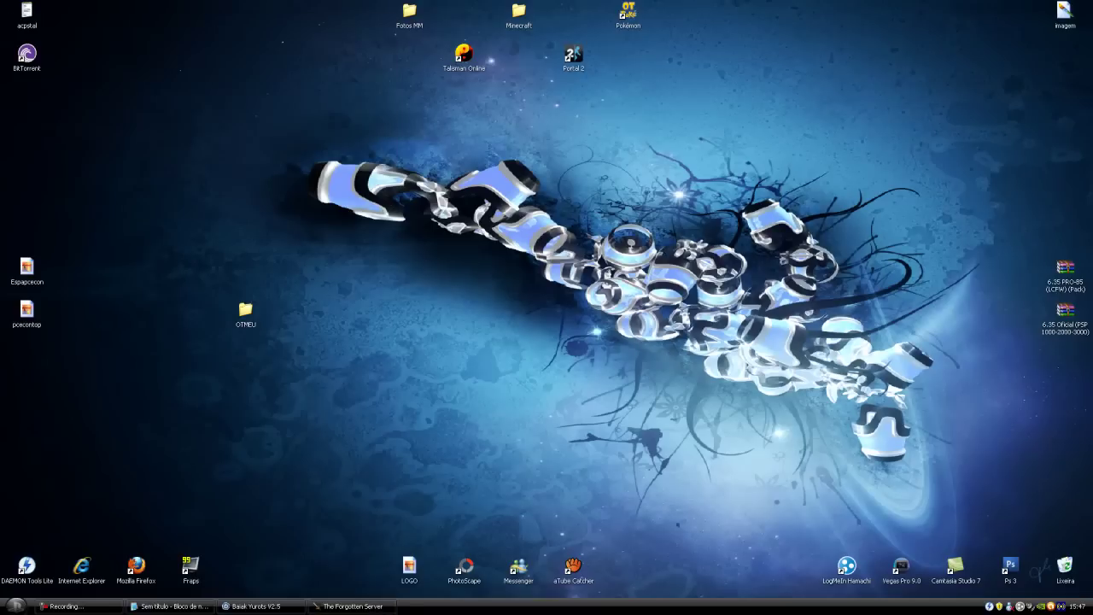
- Launch Tibia and Tibia MULTI-IP Changer from the Tibia e seus Diabos folder inside Minecraft, close the folder and send the error report
{"action": "double_click", "coordinate": [518, 12]}
{"action": "double_click", "coordinate": [369, 162]}
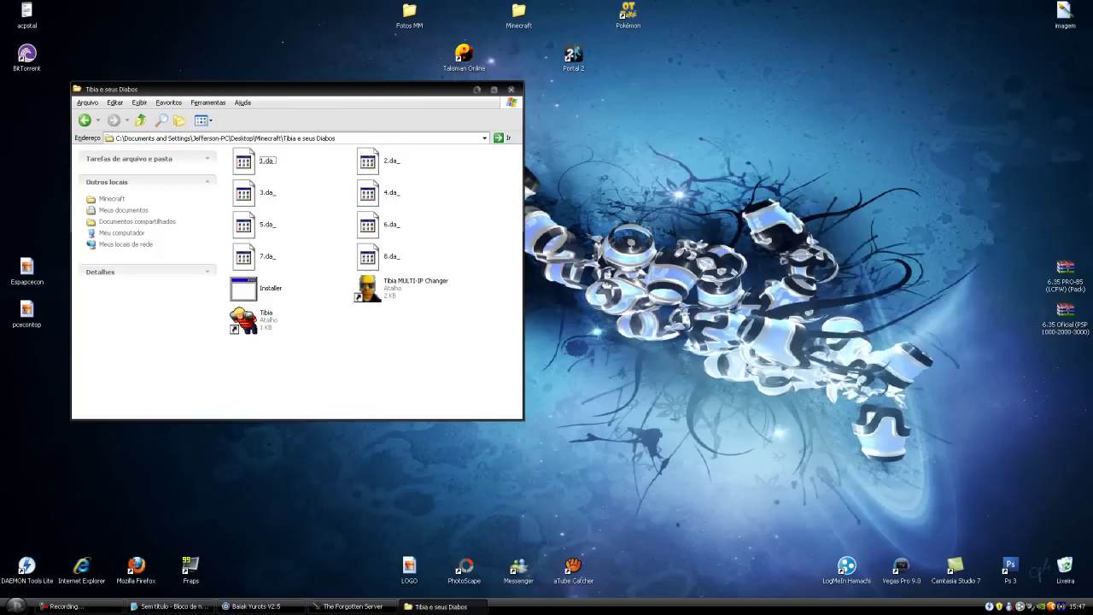
{"action": "double_click", "coordinate": [245, 320]}
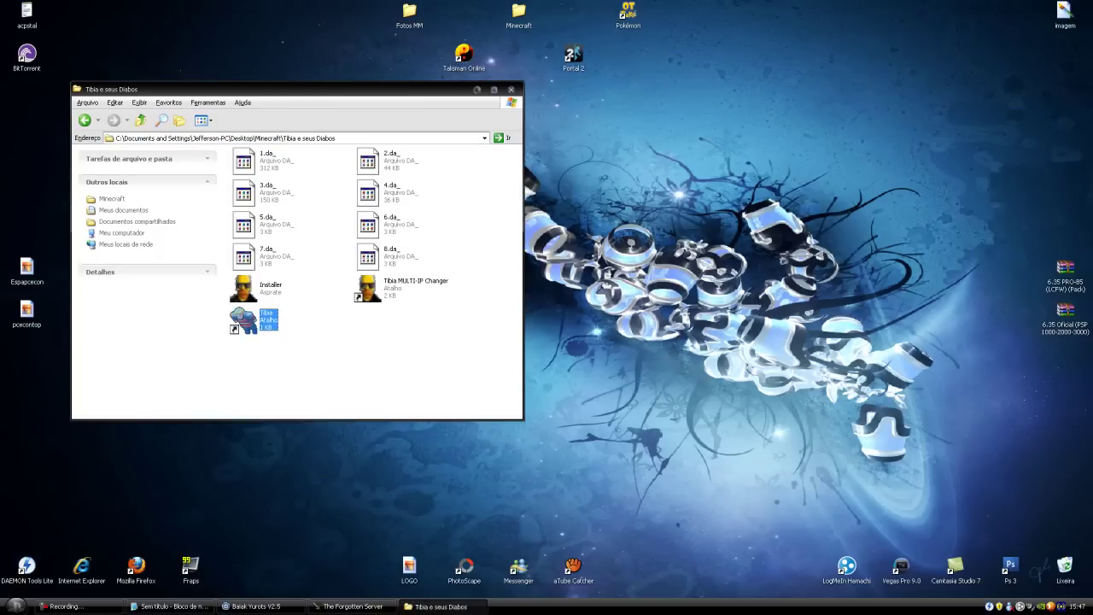
{"action": "left_click", "coordinate": [369, 289]}
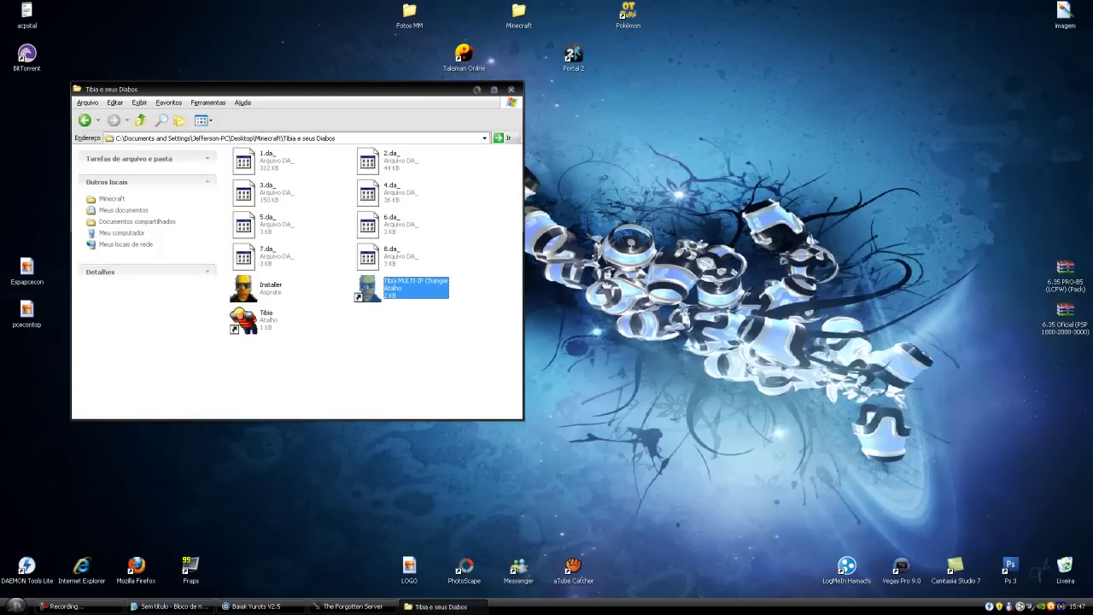
{"action": "left_click", "coordinate": [511, 90]}
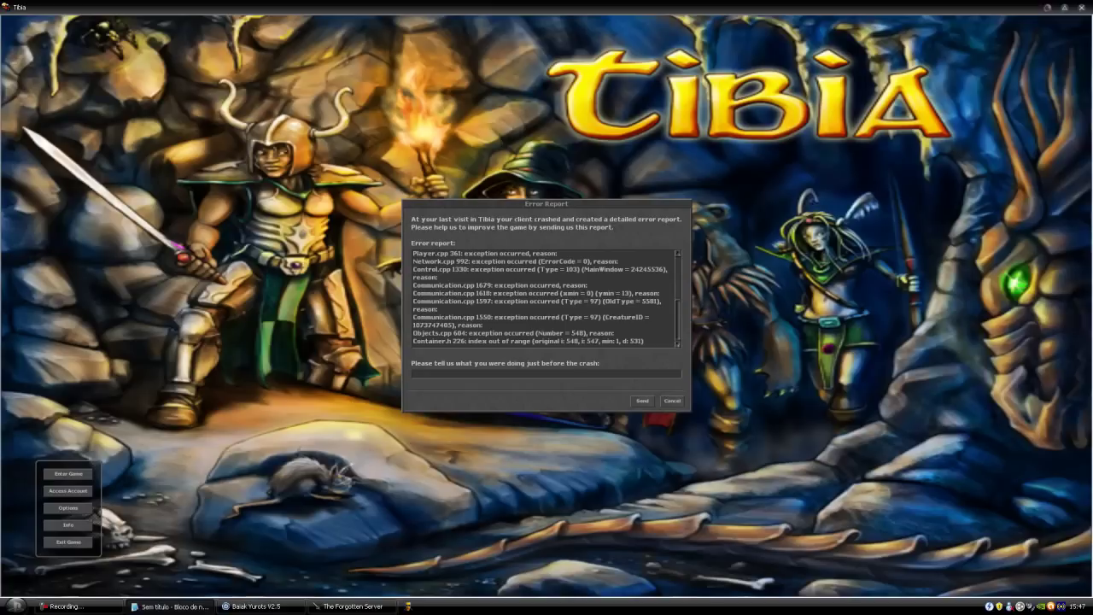
{"action": "left_click", "coordinate": [642, 400]}
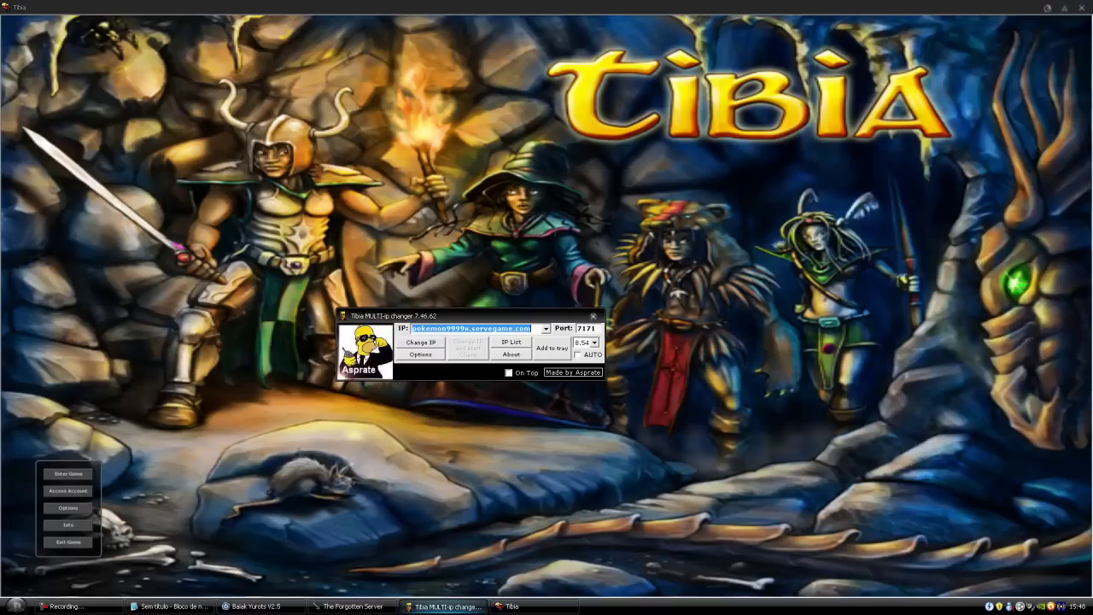
{"action": "type", "text": "186.207.218.126"}
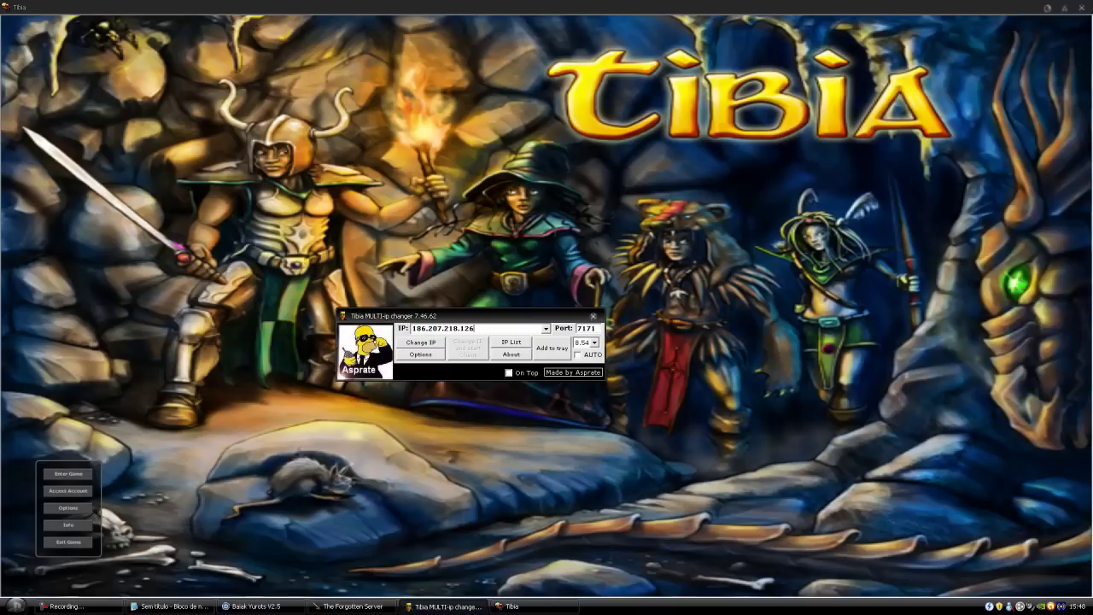
{"action": "key", "text": "ctrl+z"}
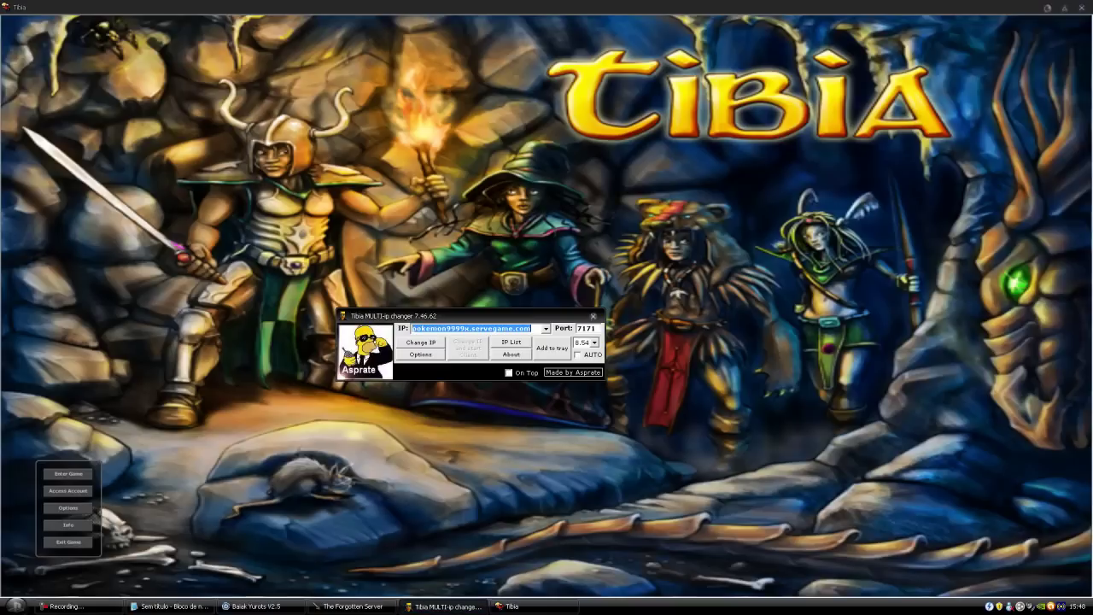
{"action": "type", "text": "testeserv"}
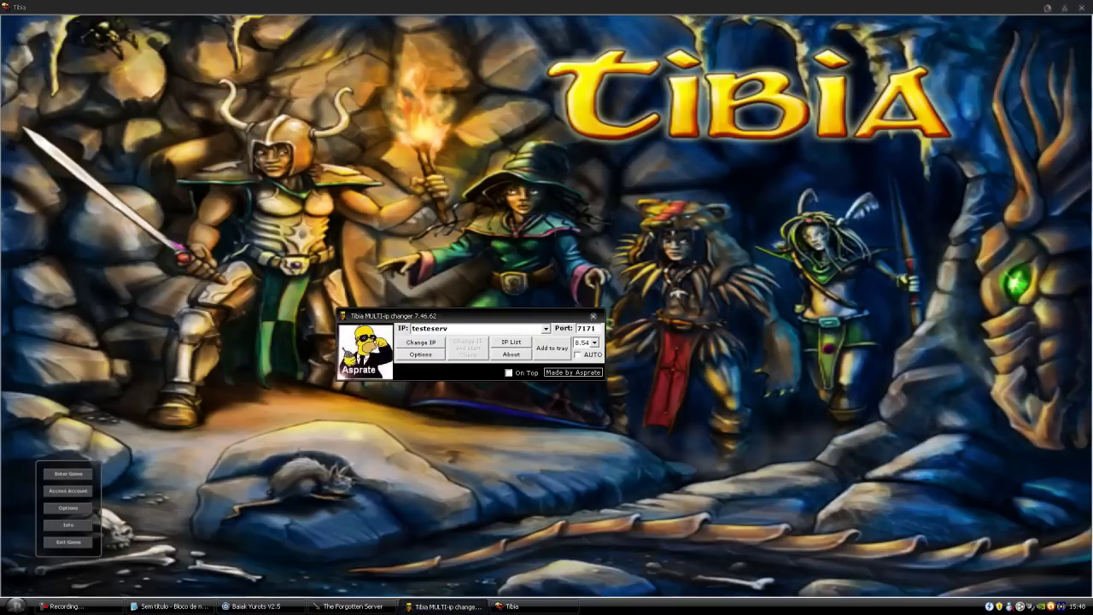
{"action": "type", "text": "e"}
{"action": "key", "text": "BackSpace"}
{"action": "key", "text": "BackSpace"}
- Copy testeservertibia.servegame.com from the Notepad note and enter it as the only address in the IP changer
{"action": "left_click", "coordinate": [170, 606]}
{"action": "key", "text": "ctrl+a"}
{"action": "key", "text": "ctrl+c"}
{"action": "key", "text": "alt+Tab"}
{"action": "key", "text": "ctrl+v"}
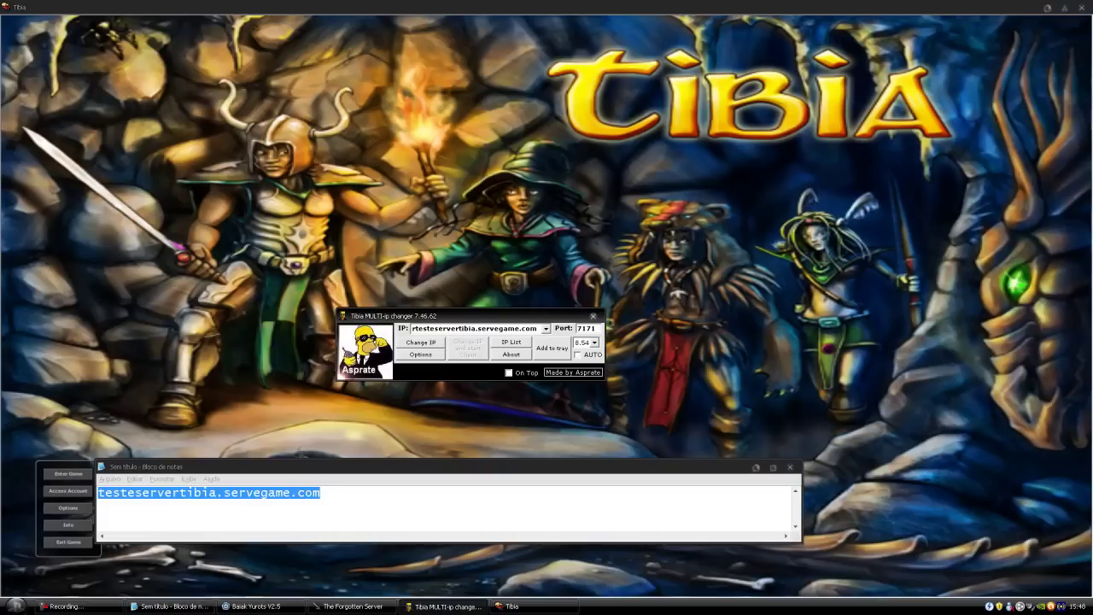
{"action": "double_click", "coordinate": [475, 328]}
{"action": "double_click", "coordinate": [475, 328]}
{"action": "double_click", "coordinate": [476, 328]}
{"action": "key", "text": "BackSpace"}
{"action": "key", "text": "ctrl+v"}
- Choose the Tibia client version in the IP changer and apply the new server address to the client
{"action": "left_click", "coordinate": [595, 342]}
{"action": "left_click", "coordinate": [584, 387]}
{"action": "left_click", "coordinate": [420, 343]}
- Log in to the game with the account name and password, dismiss the message of the day and enter with the second character
{"action": "left_click", "coordinate": [68, 474]}
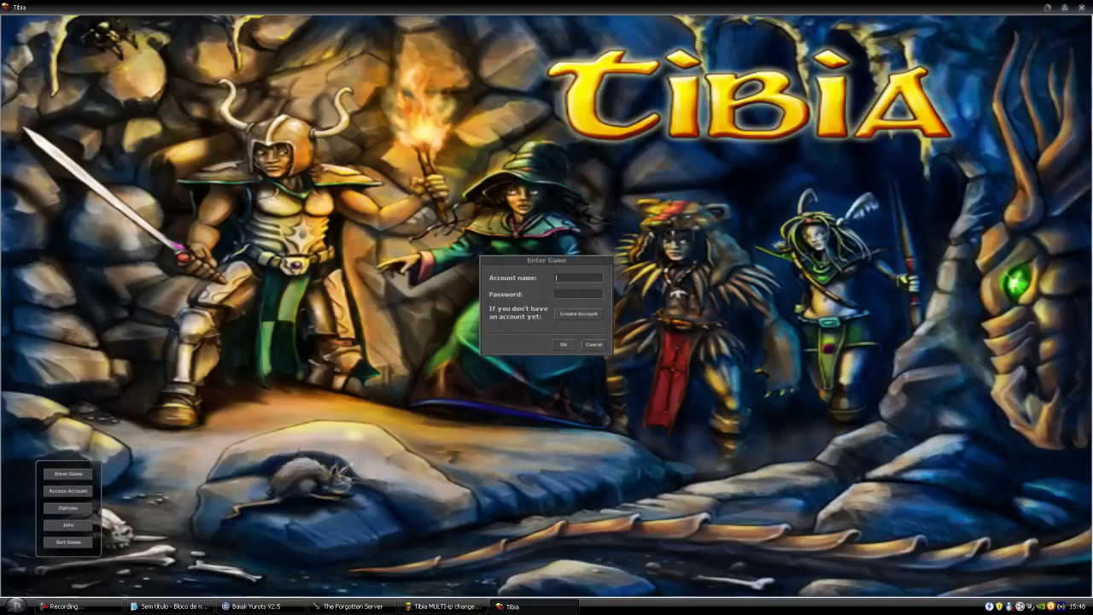
{"action": "type", "text": "***"}
{"action": "key", "text": "Tab"}
{"action": "type", "text": "***"}
{"action": "key", "text": "Return"}
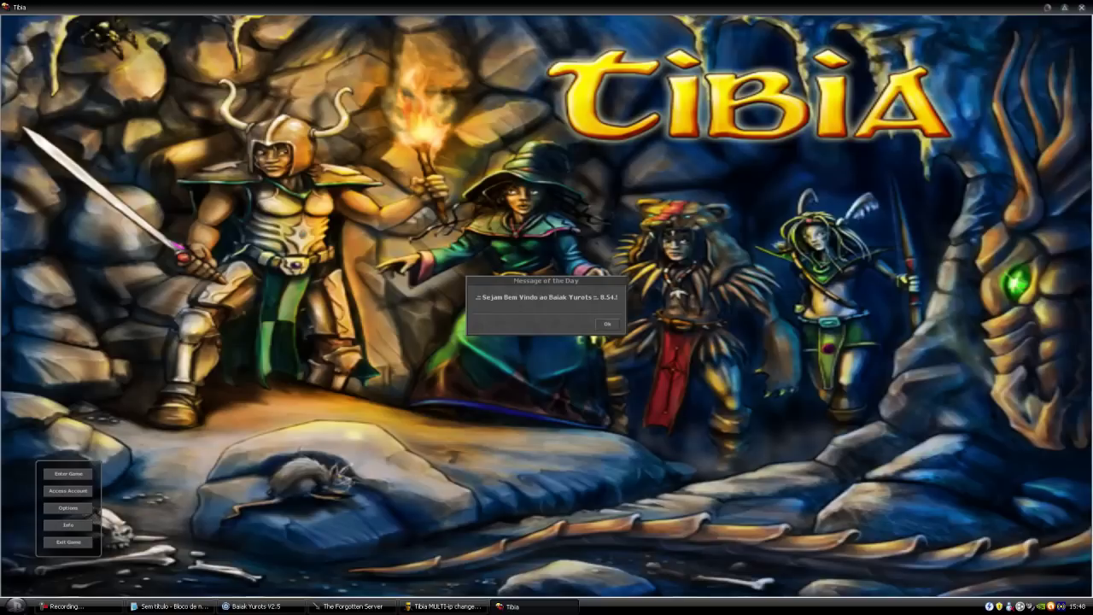
{"action": "key", "text": "Return"}
{"action": "key", "text": "Down"}
{"action": "key", "text": "Return"}
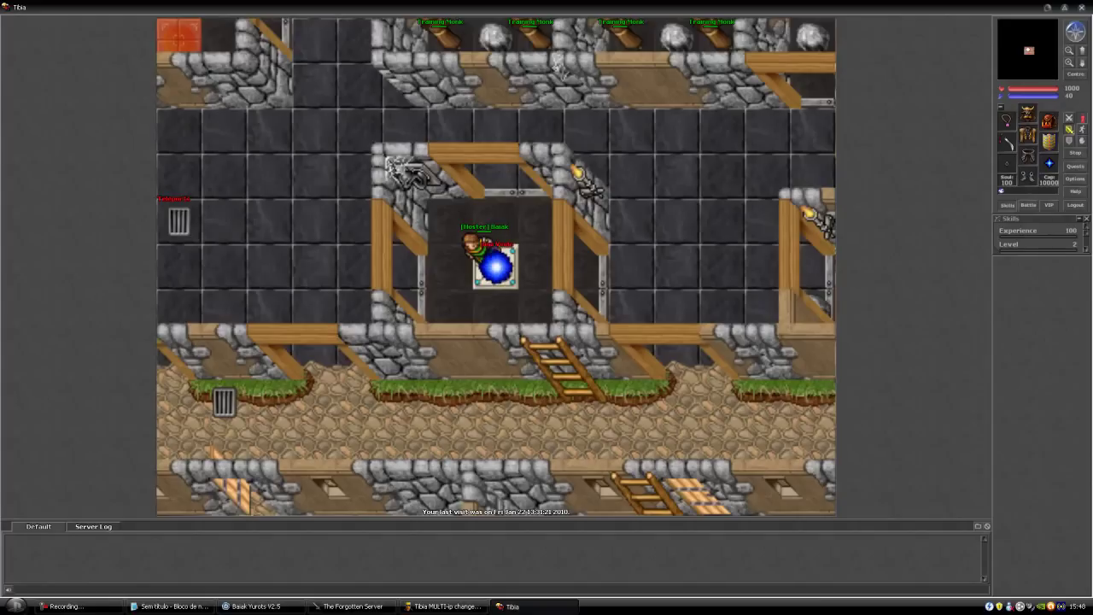
- Walk the character west from the temple tile into the open hall and open its backpack
{"action": "key", "text": "Left"}
{"action": "key", "text": "Left"}
{"action": "key", "text": "Left"}
{"action": "key", "text": "Left"}
{"action": "key", "text": "Left"}
{"action": "key", "text": "Left"}
{"action": "key", "text": "Left"}
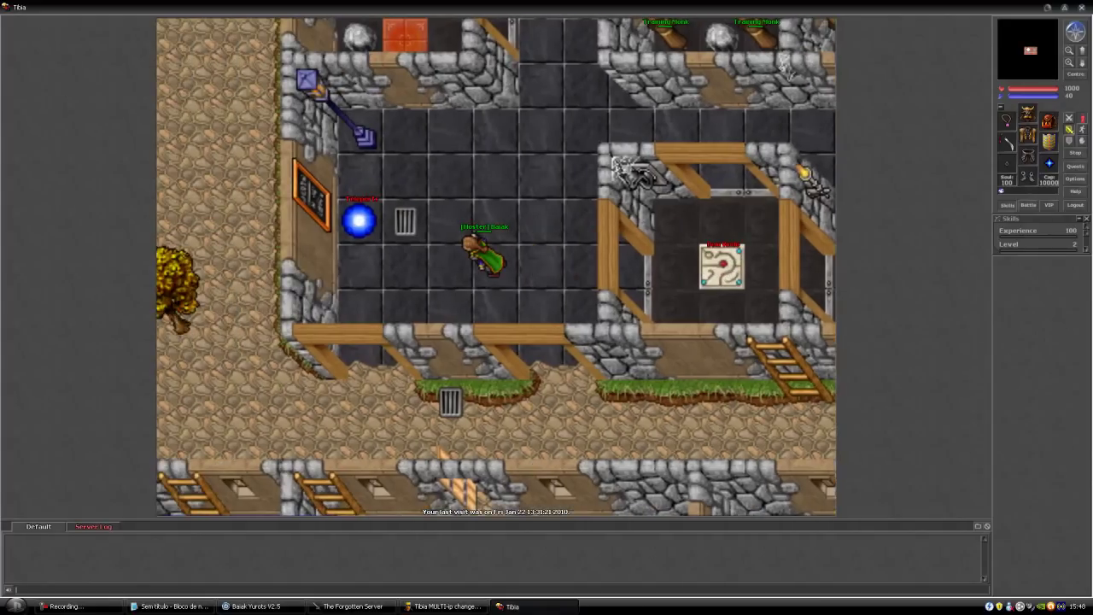
{"action": "key", "text": "Right"}
{"action": "key", "text": "Right"}
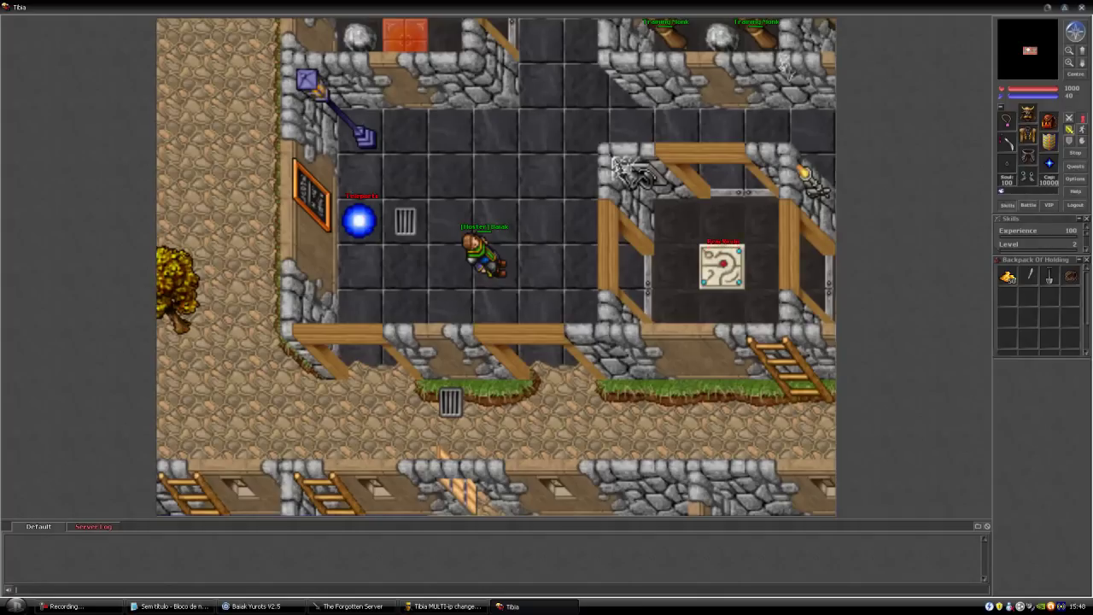
{"action": "key", "text": "Right"}
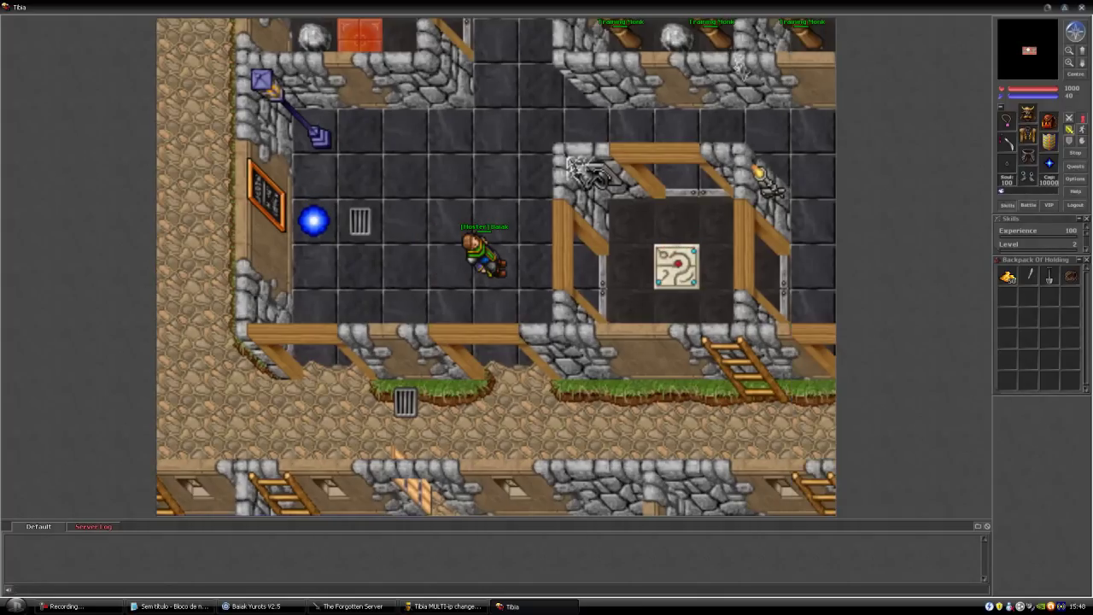
- Walk north through the hall to look at the area near the ladder at its northern end
{"action": "key", "text": "Up"}
{"action": "key", "text": "Up"}
{"action": "key", "text": "Up"}
{"action": "key", "text": "Up"}
{"action": "key", "text": "Up"}
{"action": "key", "text": "Up"}
{"action": "key", "text": "Up"}
{"action": "key", "text": "Up"}
{"action": "key", "text": "Up"}
{"action": "key", "text": "Up"}
{"action": "key", "text": "Up"}
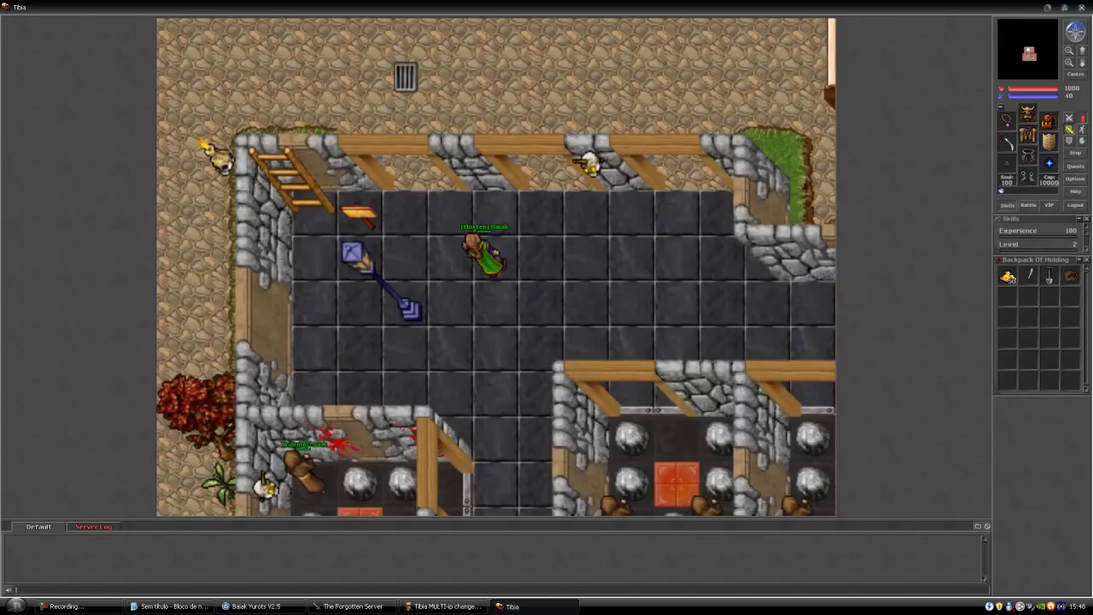
{"action": "key", "text": "Up"}
- Walk back south into the western training cell and attack the training monk
{"action": "key", "text": "Down"}
{"action": "key", "text": "Down"}
{"action": "key", "text": "Down"}
{"action": "key", "text": "Down"}
{"action": "key", "text": "Down"}
{"action": "key", "text": "Down"}
{"action": "key", "text": "Down"}
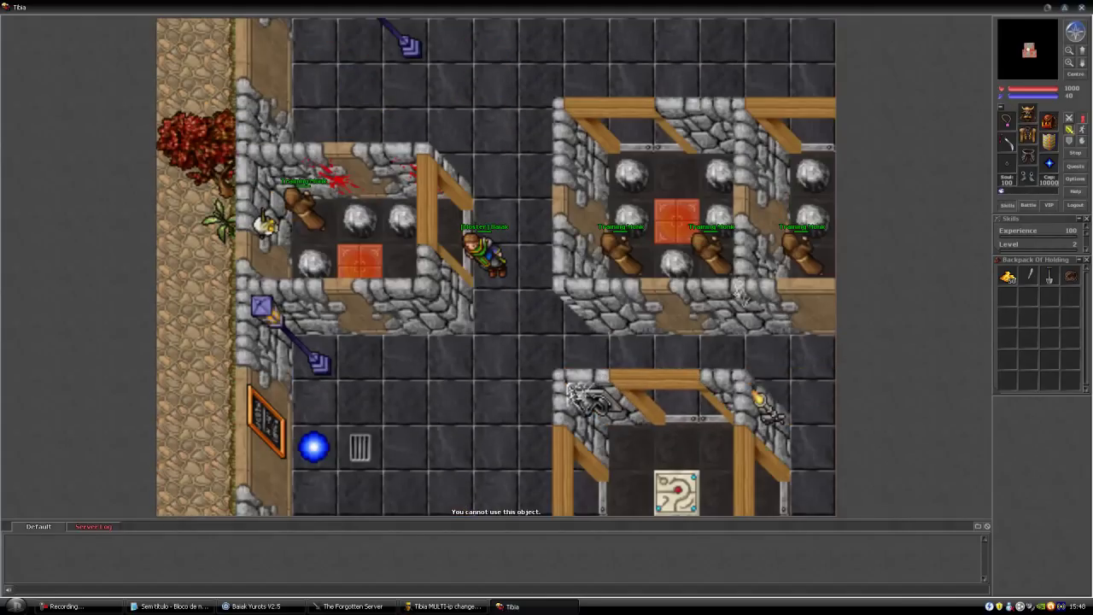
{"action": "key", "text": "Left"}
{"action": "key", "text": "Left"}
{"action": "key", "text": "Left"}
{"action": "right_click", "coordinate": [440, 210]}
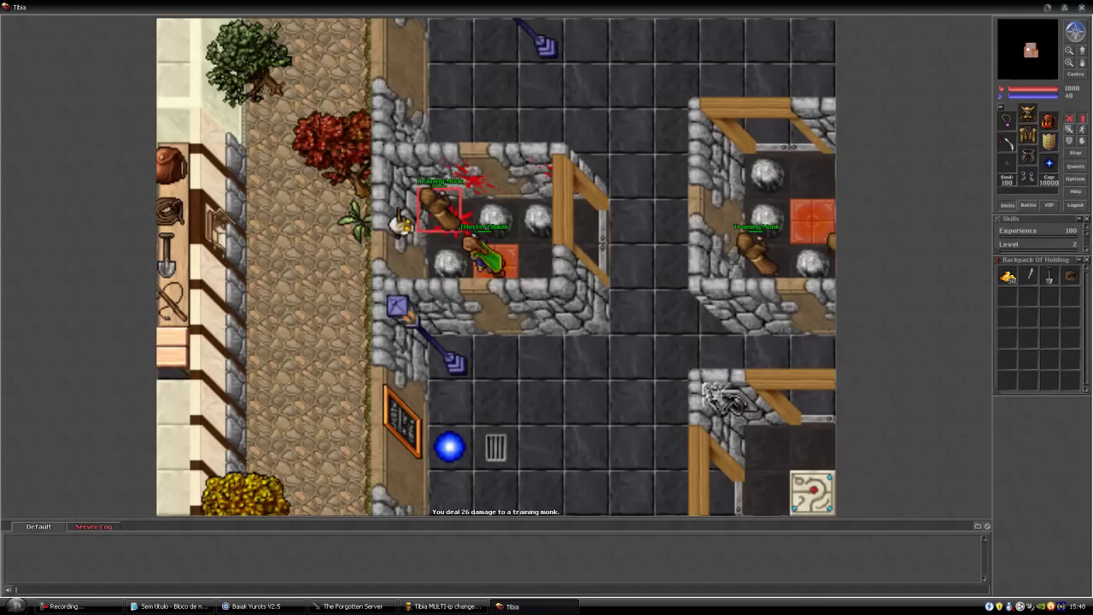
- Leave the training cell and step into the blue teleport by the hall's west wall
{"action": "key", "text": "Right"}
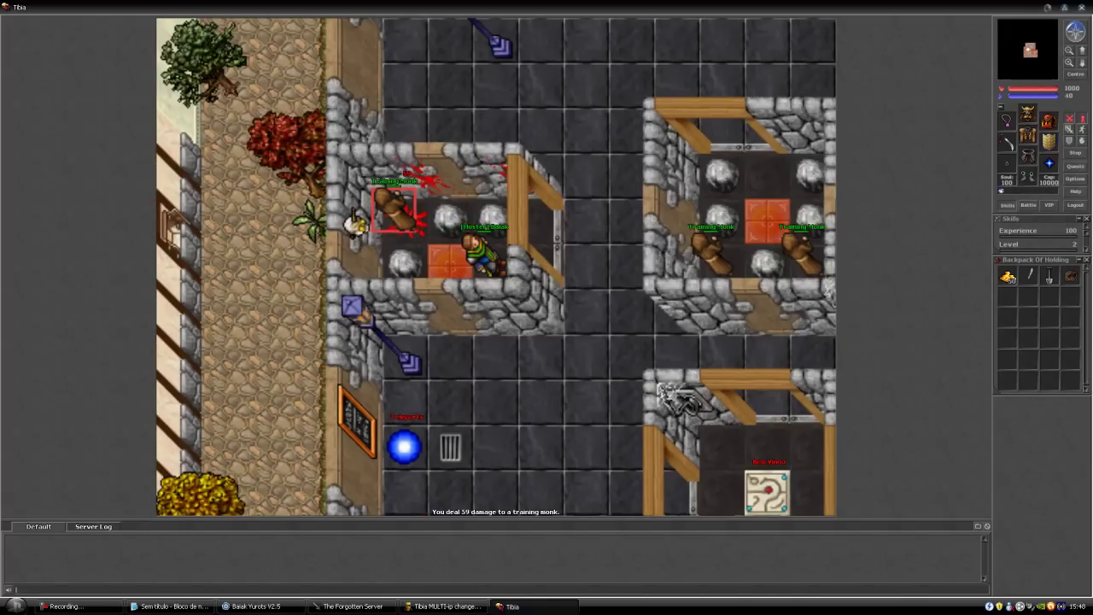
{"action": "key", "text": "Right"}
{"action": "key", "text": "Right"}
{"action": "key", "text": "Down"}
{"action": "key", "text": "Down"}
{"action": "key", "text": "Left"}
{"action": "key", "text": "Down"}
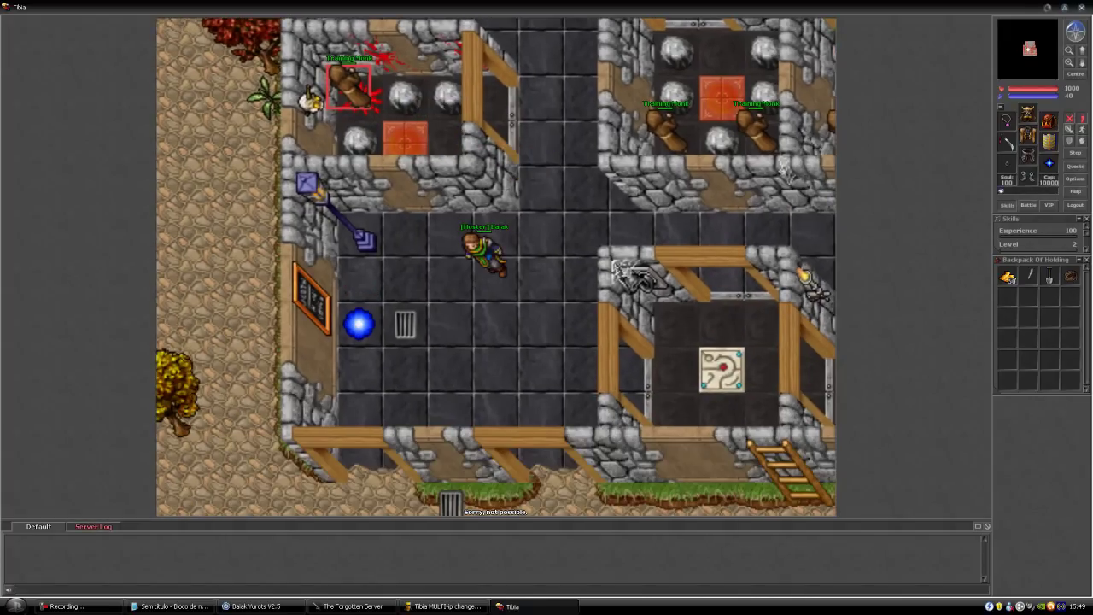
{"action": "key", "text": "Left"}
{"action": "key", "text": "Left"}
{"action": "key", "text": "Down"}
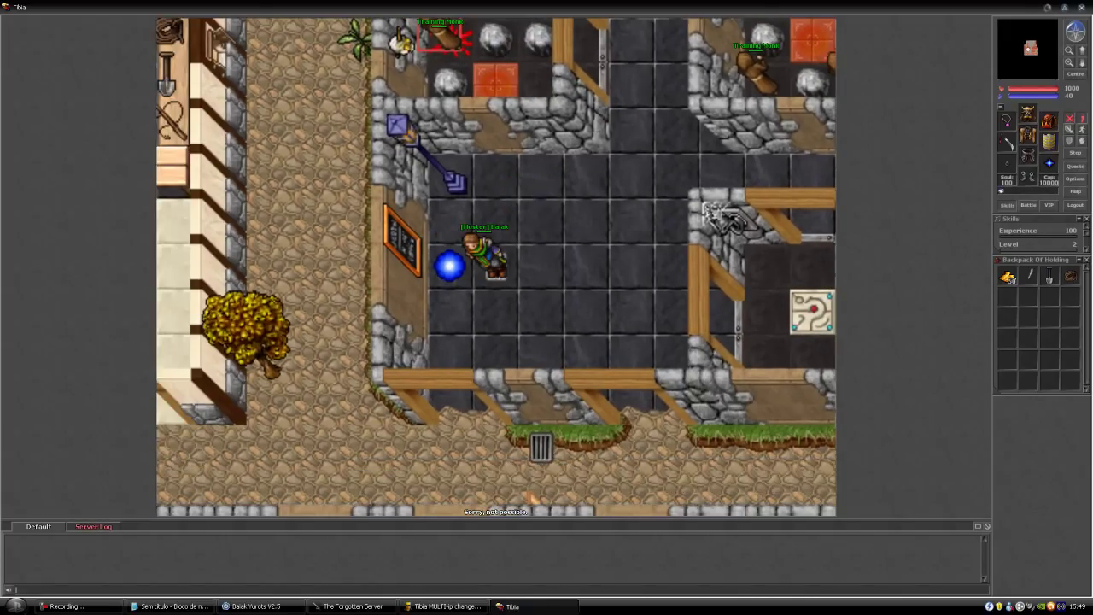
{"action": "key", "text": "Left"}
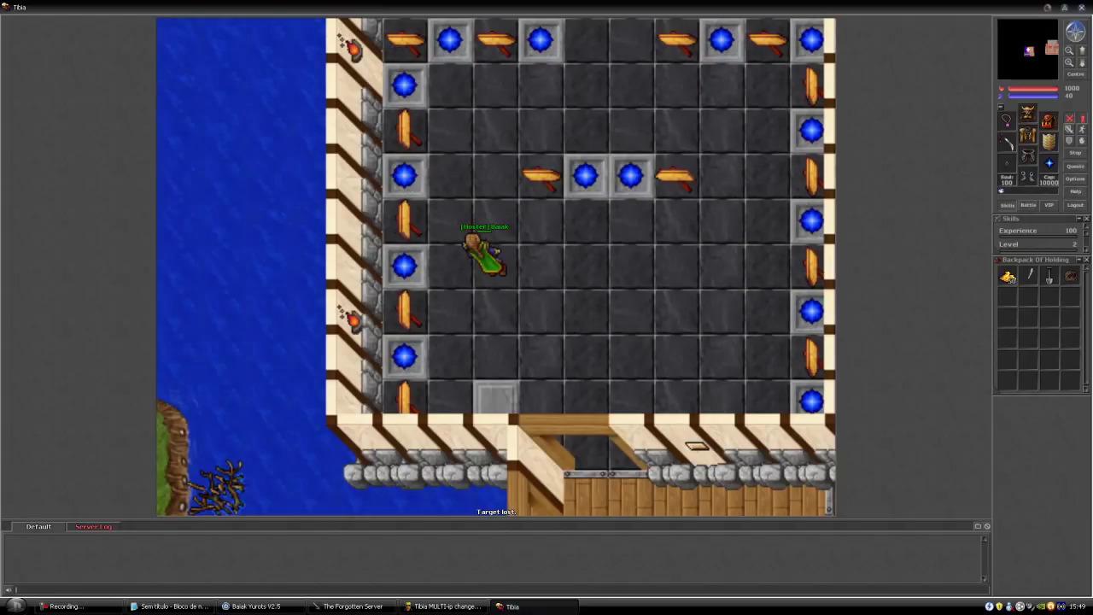
- Walk around the teleport room to examine its portals and signs
{"action": "key", "text": "Right"}
{"action": "key", "text": "Up"}
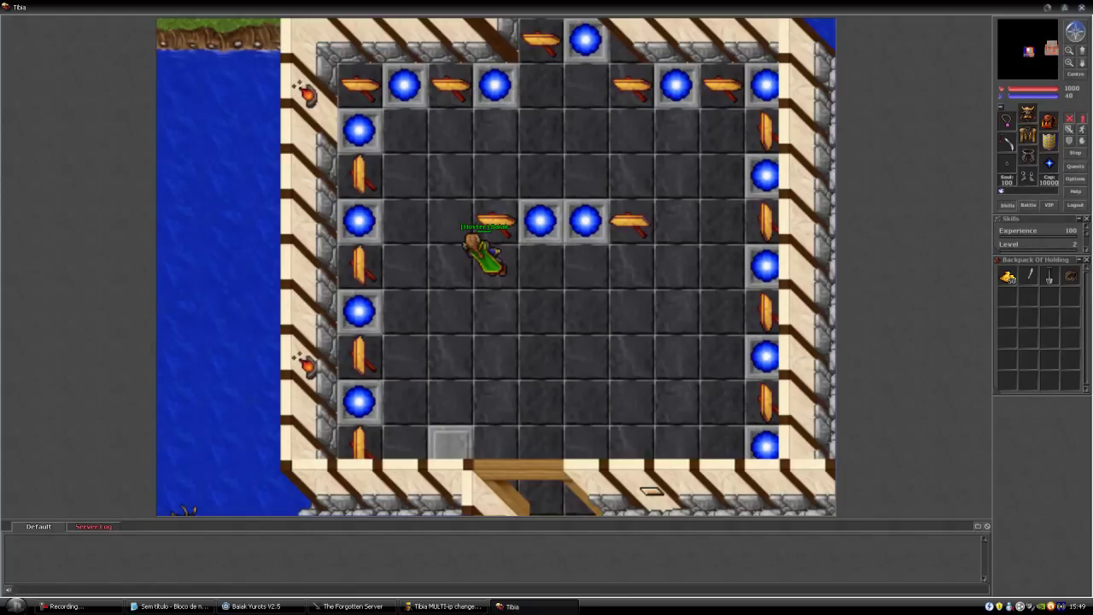
{"action": "key", "text": "Left"}
{"action": "key", "text": "Down"}
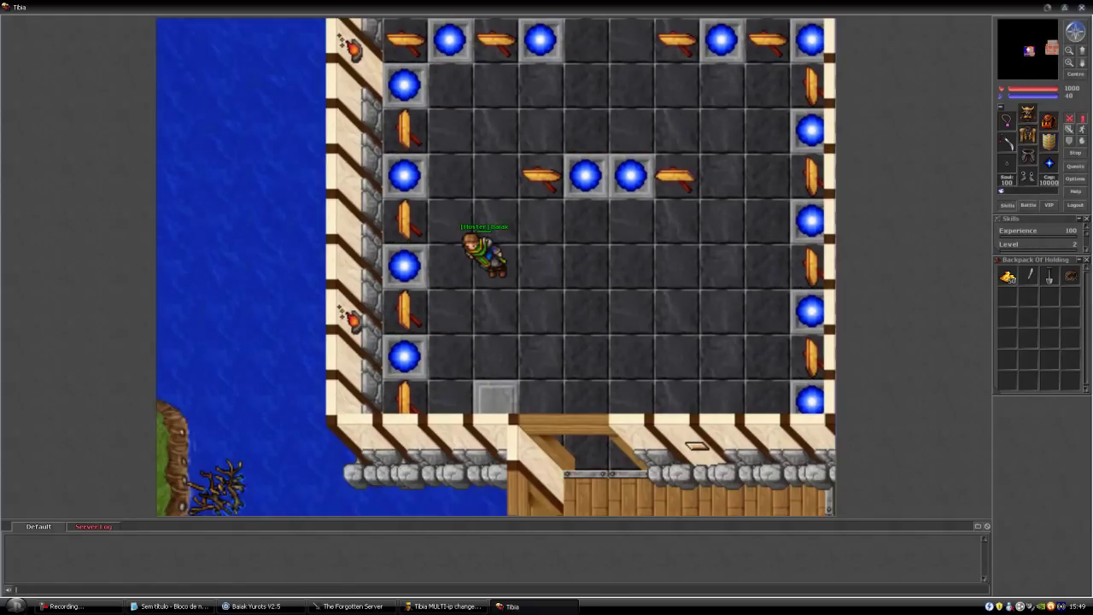
{"action": "key", "text": "Up"}
{"action": "key", "text": "Up"}
{"action": "key", "text": "Up"}
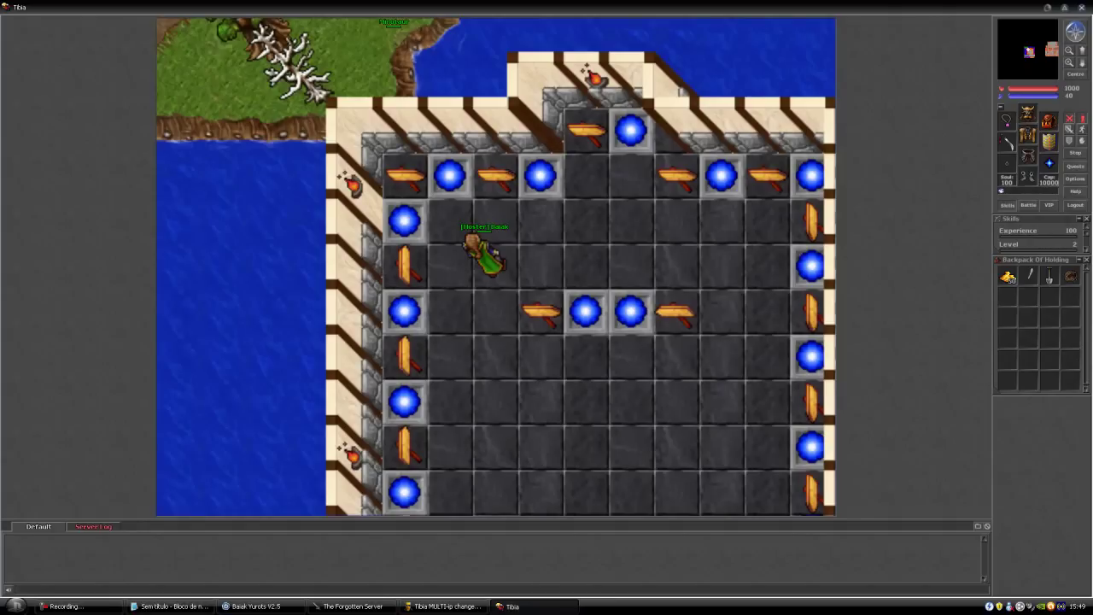
{"action": "key", "text": "Up"}
{"action": "key", "text": "Up"}
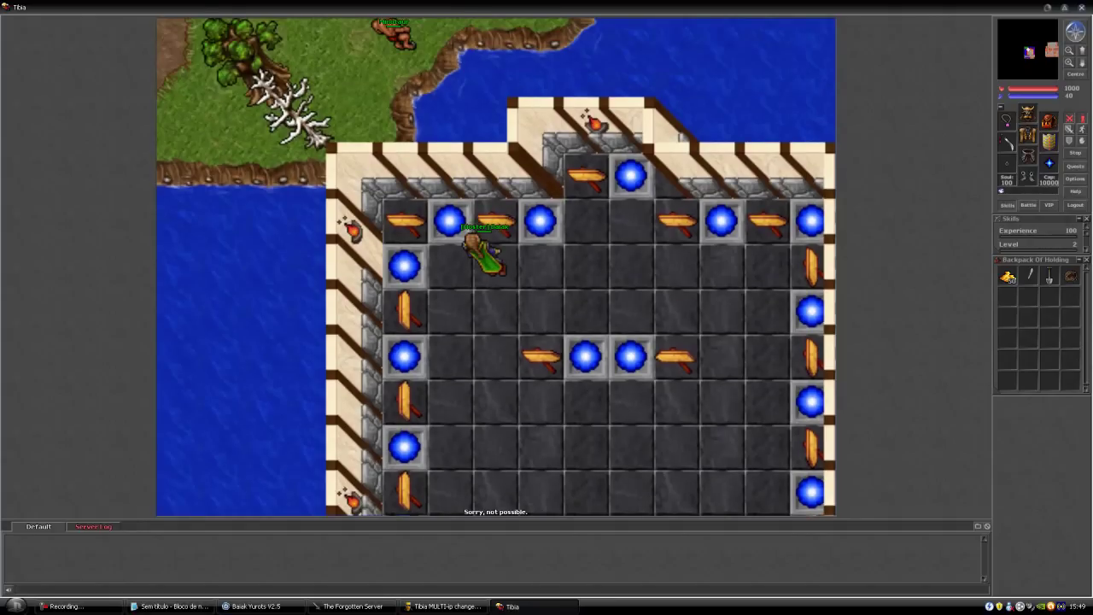
- Enter the teleport labelled GS on the room's north side and attack the giant spider beyond it
{"action": "key", "text": "Right"}
{"action": "key", "text": "Right"}
{"action": "key", "text": "Right"}
{"action": "key", "text": "Left"}
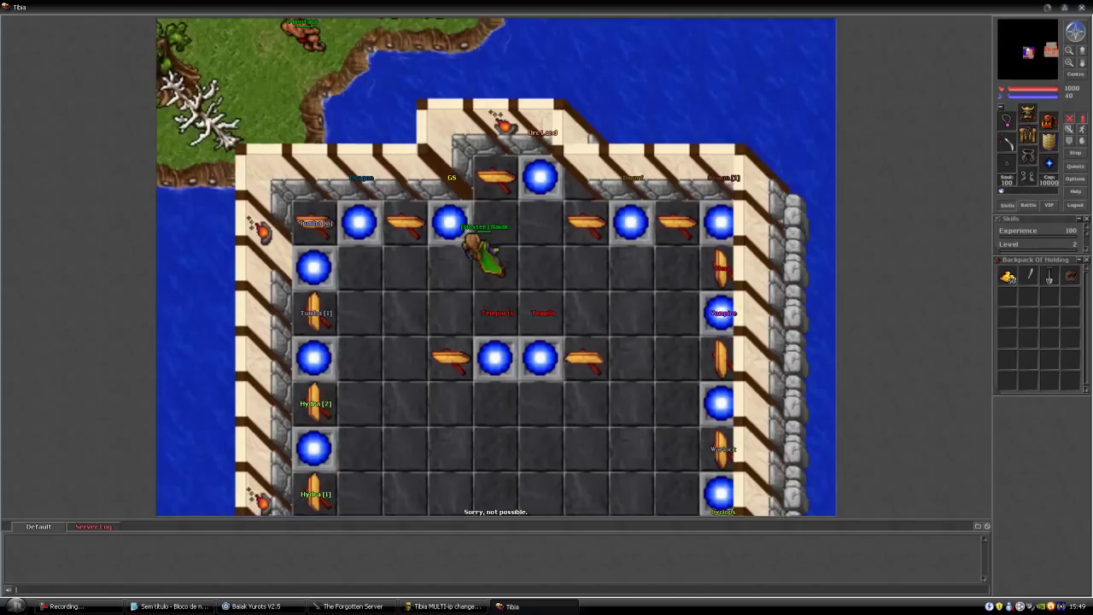
{"action": "key", "text": "Up"}
{"action": "key", "text": "Left"}
{"action": "key", "text": "Left"}
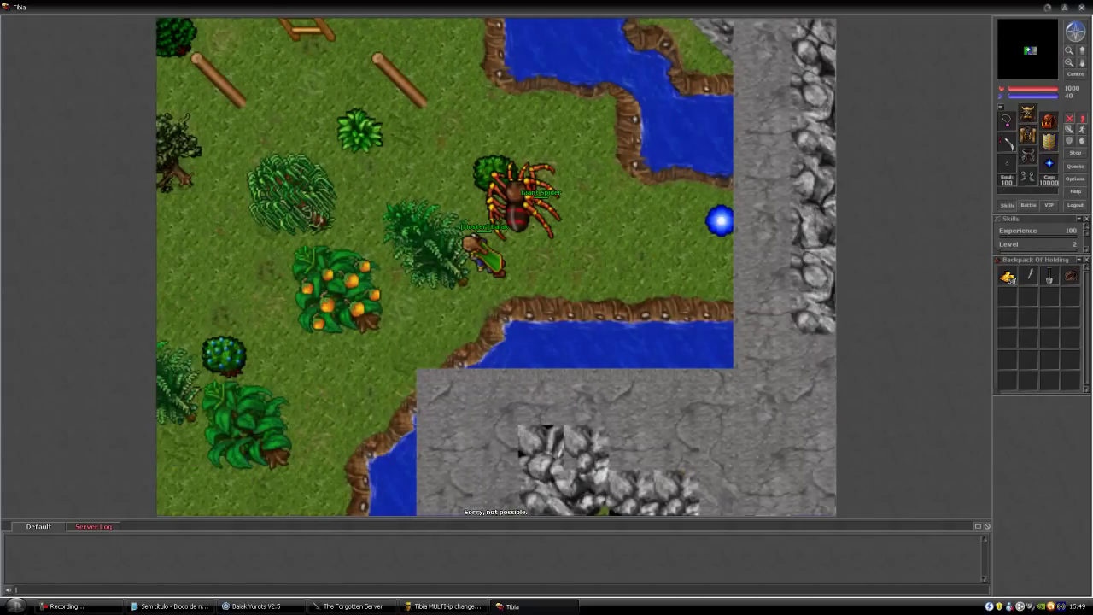
{"action": "right_click", "coordinate": [540, 221]}
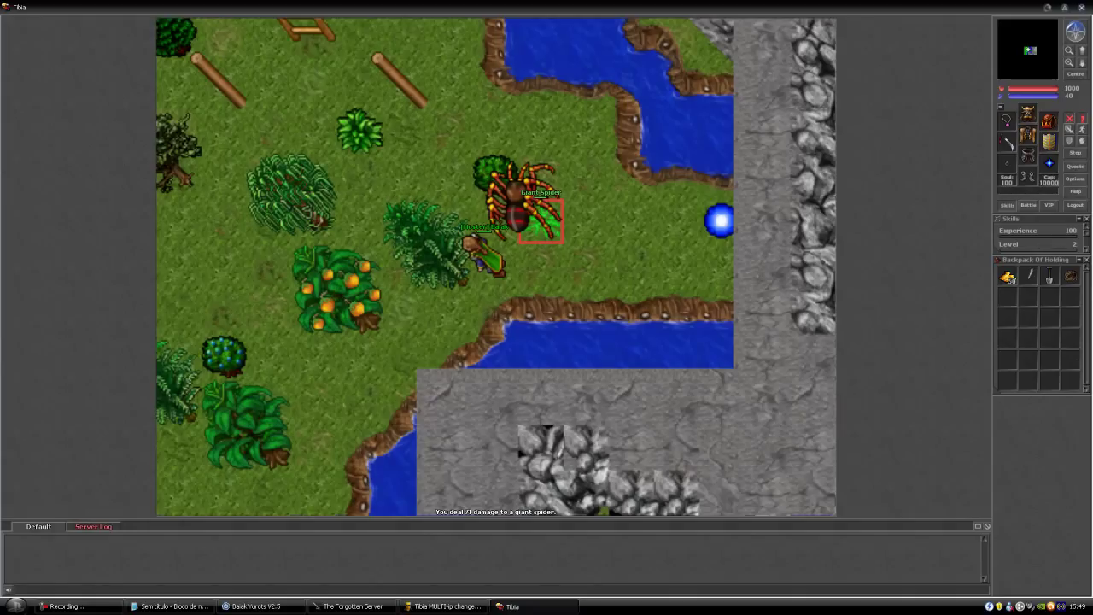
- Cast exori san while fighting the giant spider and retreat northwest away from it
{"action": "type", "text": "exori san"}
{"action": "key", "text": "Return"}
{"action": "key", "text": "Up"}
{"action": "key", "text": "Left"}
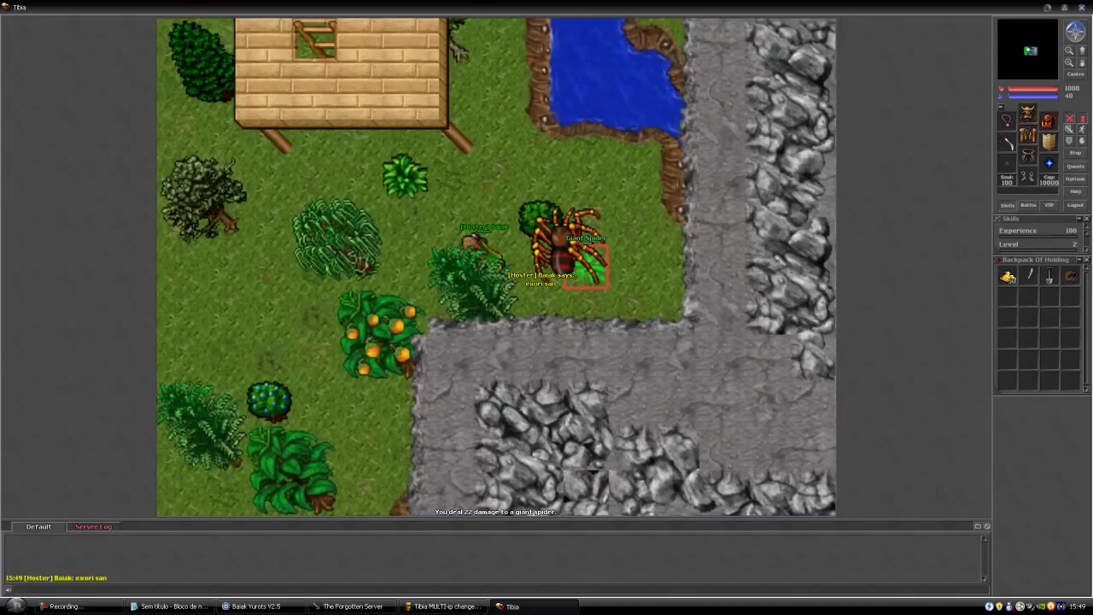
{"action": "key", "text": "ctrl+Right"}
{"action": "key", "text": "Left"}
{"action": "key", "text": "Up"}
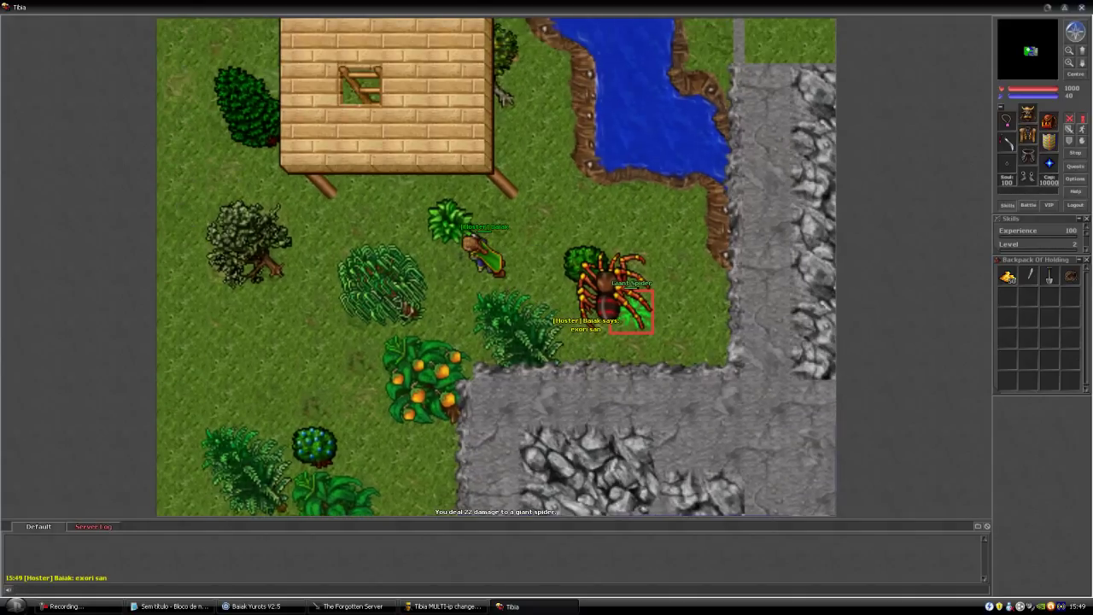
- Climb onto the wooden platform northwest of the spider and head north onto its walkway
{"action": "key", "text": "Up"}
{"action": "key", "text": "Up"}
{"action": "key", "text": "Up"}
{"action": "key", "text": "Left"}
{"action": "key", "text": "Left"}
{"action": "key", "text": "Up"}
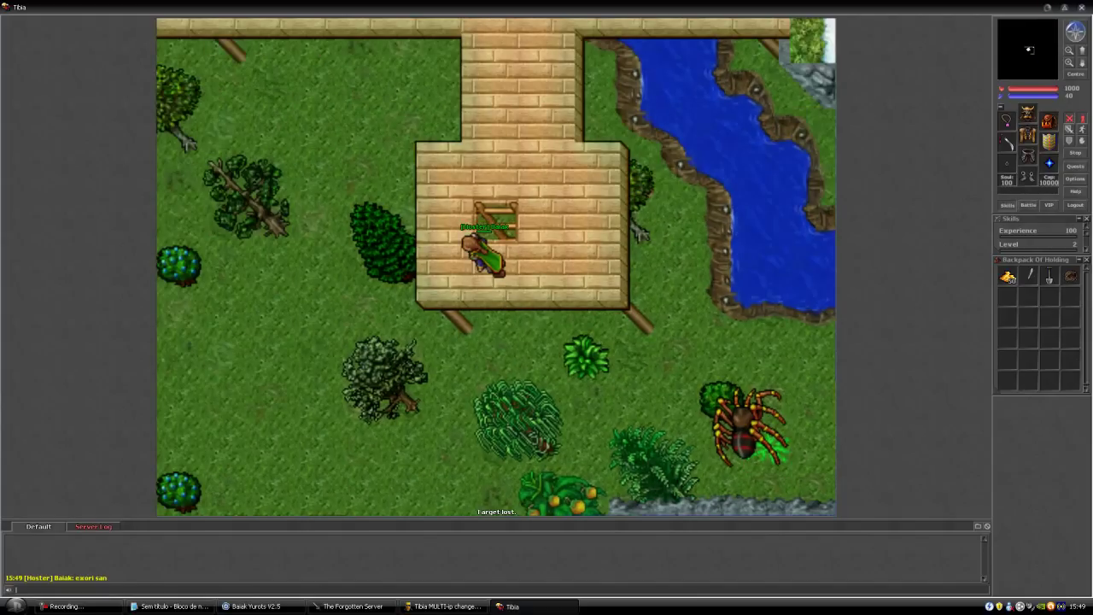
{"action": "key", "text": "Up"}
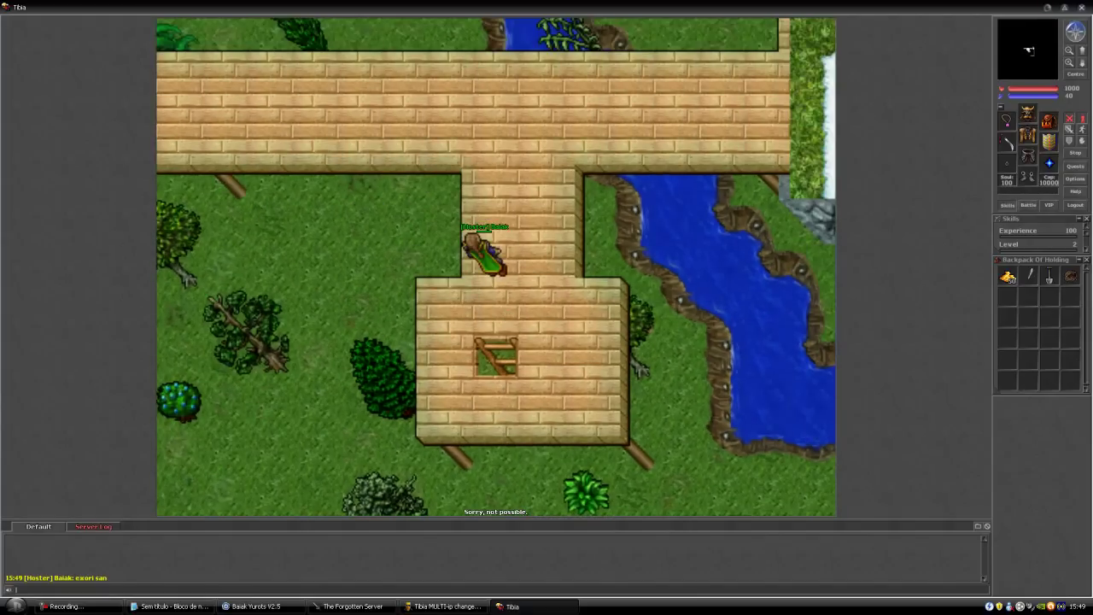
- Cross the wooden walkway eastward and follow the snowy path past the cyclops to the grass beside the stone steps
{"action": "key", "text": "Up"}
{"action": "key", "text": "Right"}
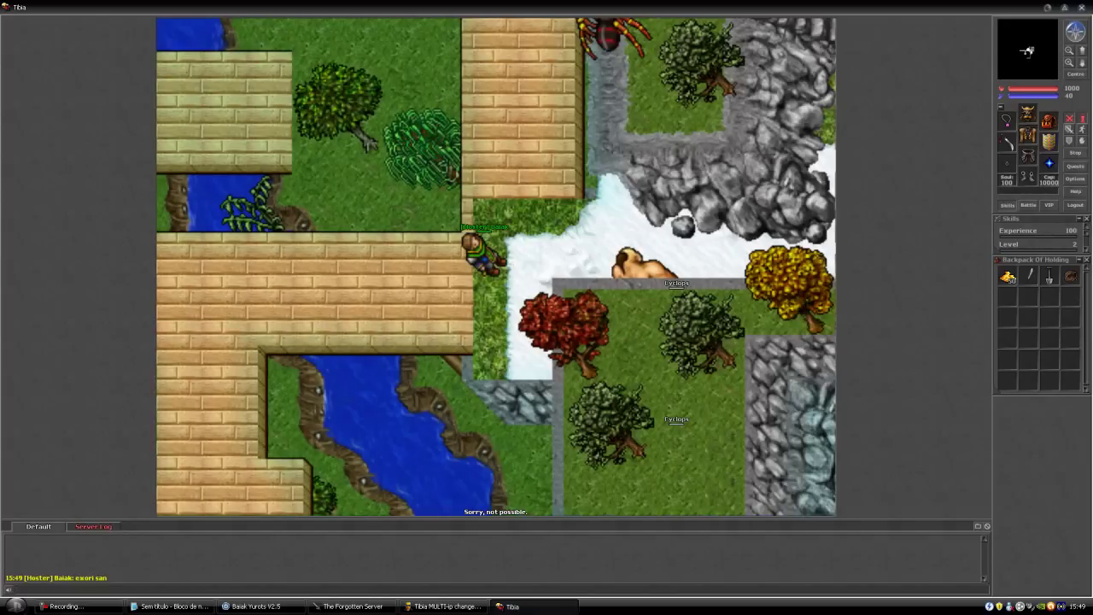
{"action": "key", "text": "Right"}
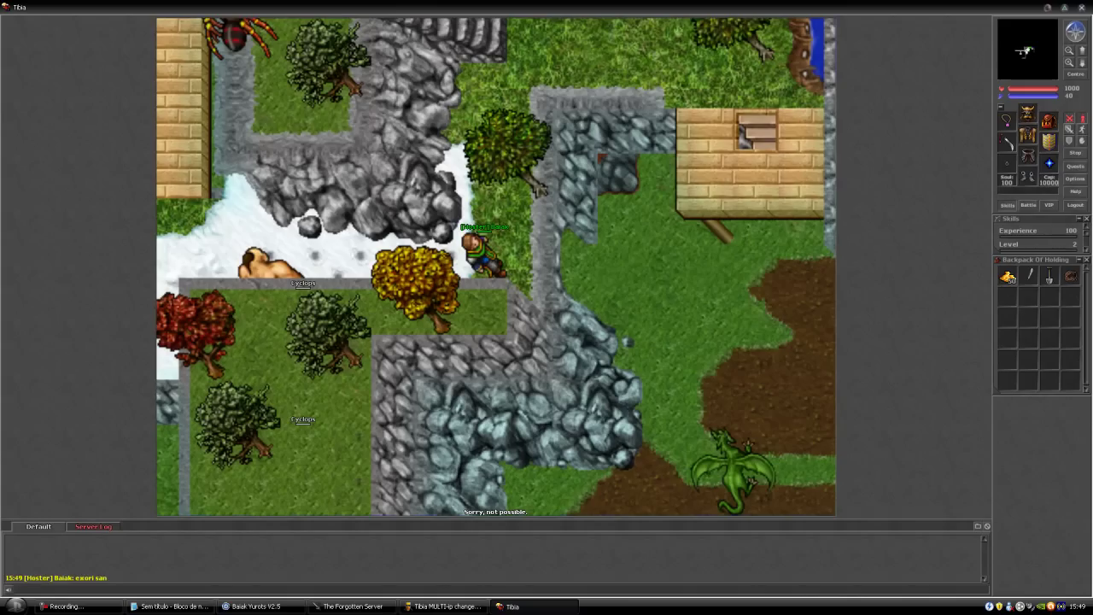
{"action": "key", "text": "Up"}
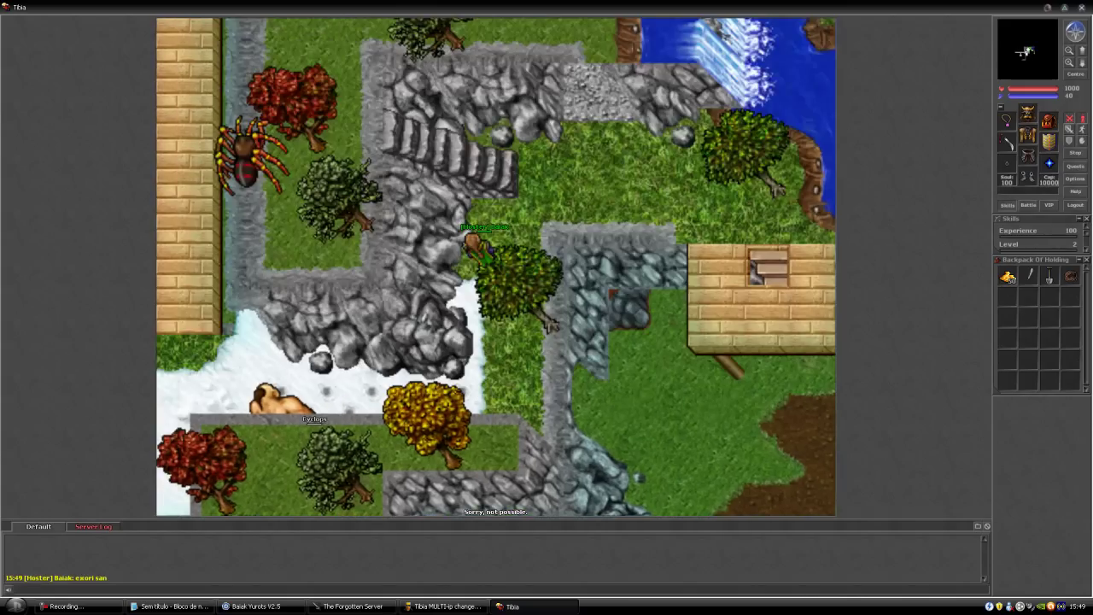
- Walk east to the small wooden platform near the waterfall and descend its stairs to the dragon's clearing
{"action": "key", "text": "Up"}
{"action": "key", "text": "Right"}
{"action": "key", "text": "Up"}
{"action": "key", "text": "Down"}
{"action": "key", "text": "Right"}
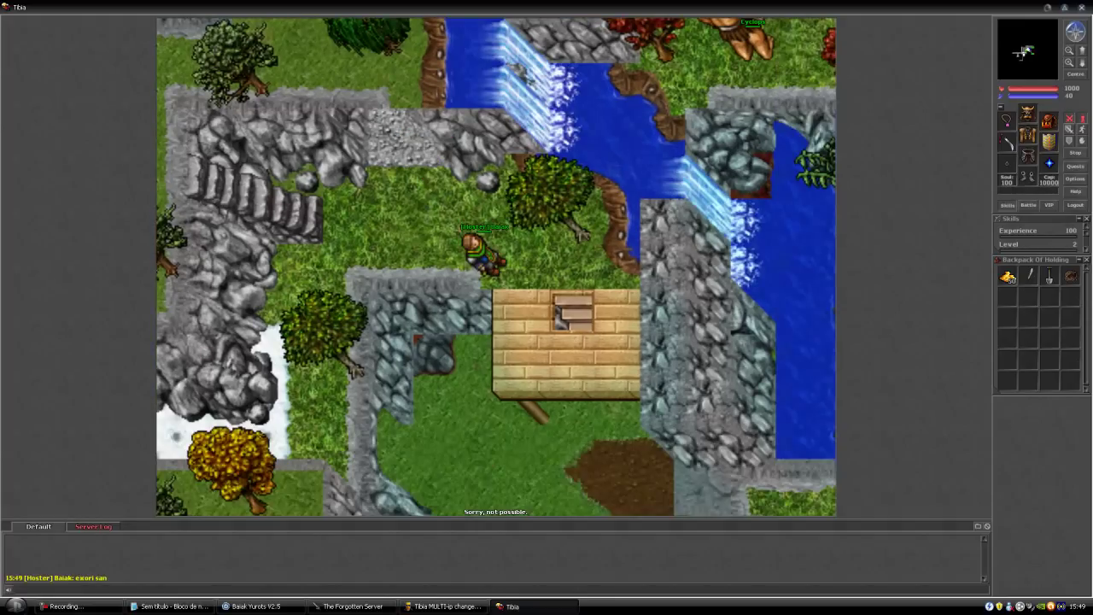
{"action": "key", "text": "Right"}
{"action": "key", "text": "Down"}
{"action": "key", "text": "Left"}
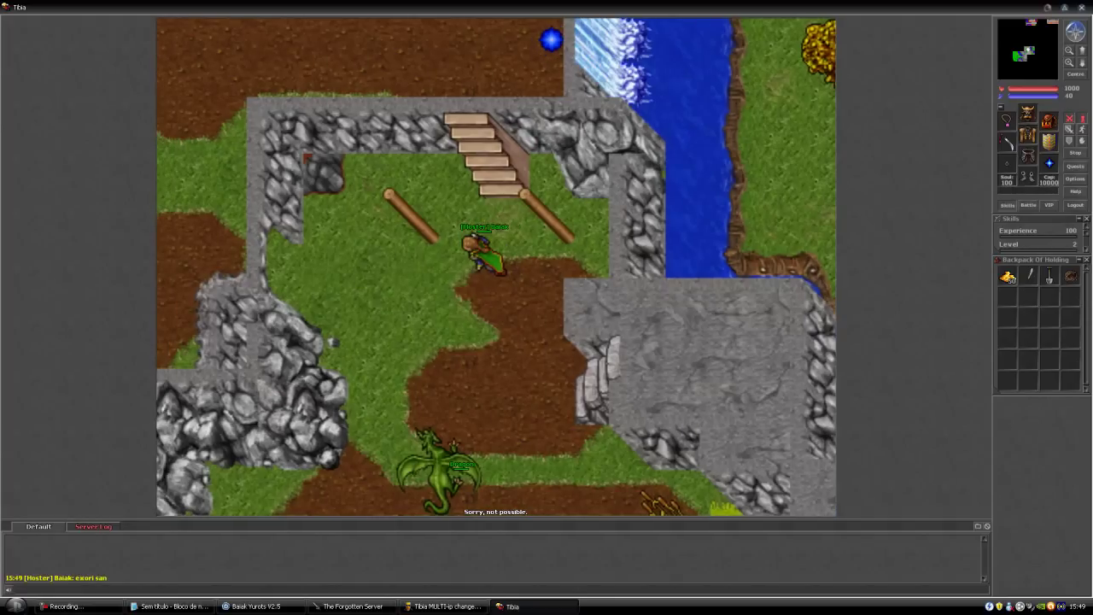
- Leave the clearing by the stairs and go west around the rock wall to the west end of the northern dirt path
{"action": "key", "text": "Up"}
{"action": "key", "text": "Up"}
{"action": "key", "text": "Left"}
{"action": "key", "text": "Left"}
{"action": "key", "text": "Left"}
{"action": "key", "text": "Left"}
{"action": "key", "text": "Left"}
{"action": "key", "text": "Left"}
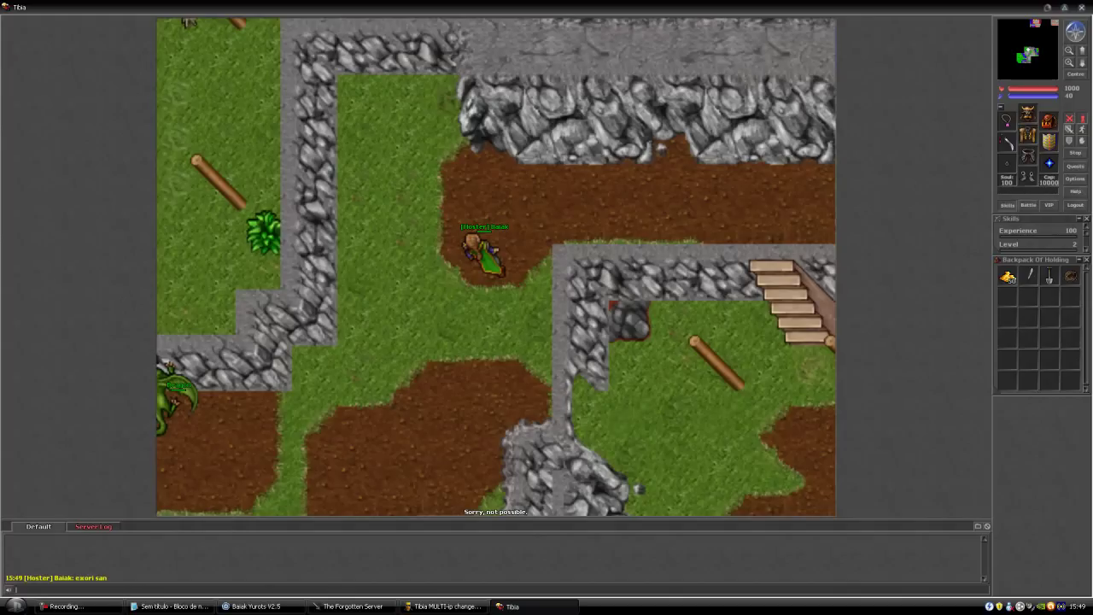
- Follow the dirt path east to the waterfall and enter the blue teleport back to the teleport room
{"action": "key", "text": "Right"}
{"action": "key", "text": "Right"}
{"action": "key", "text": "Right"}
{"action": "key", "text": "Right"}
{"action": "key", "text": "Right"}
{"action": "key", "text": "Right"}
{"action": "key", "text": "Right"}
{"action": "key", "text": "Right"}
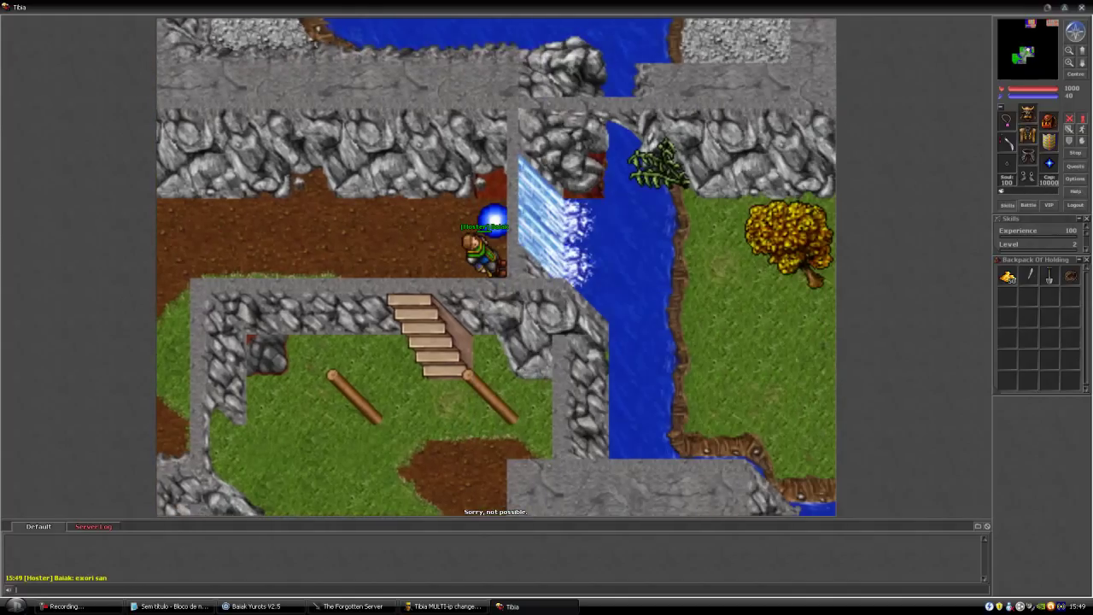
{"action": "key", "text": "Up"}
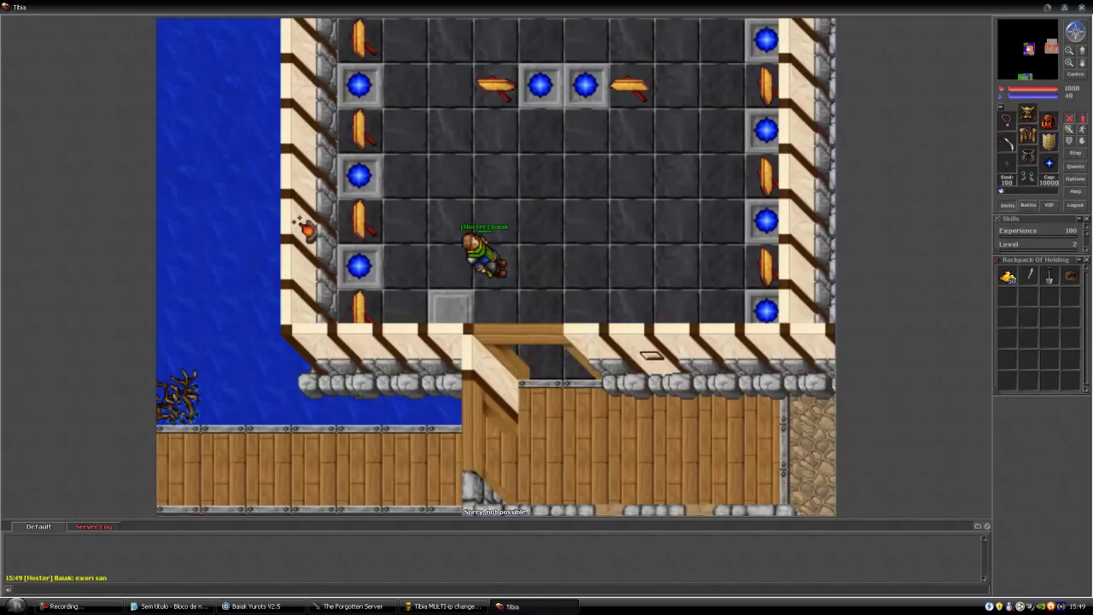
- Walk east across the teleport room toward the portals along the east wall
{"action": "key", "text": "Right"}
{"action": "key", "text": "Right"}
{"action": "key", "text": "Right"}
{"action": "key", "text": "Right"}
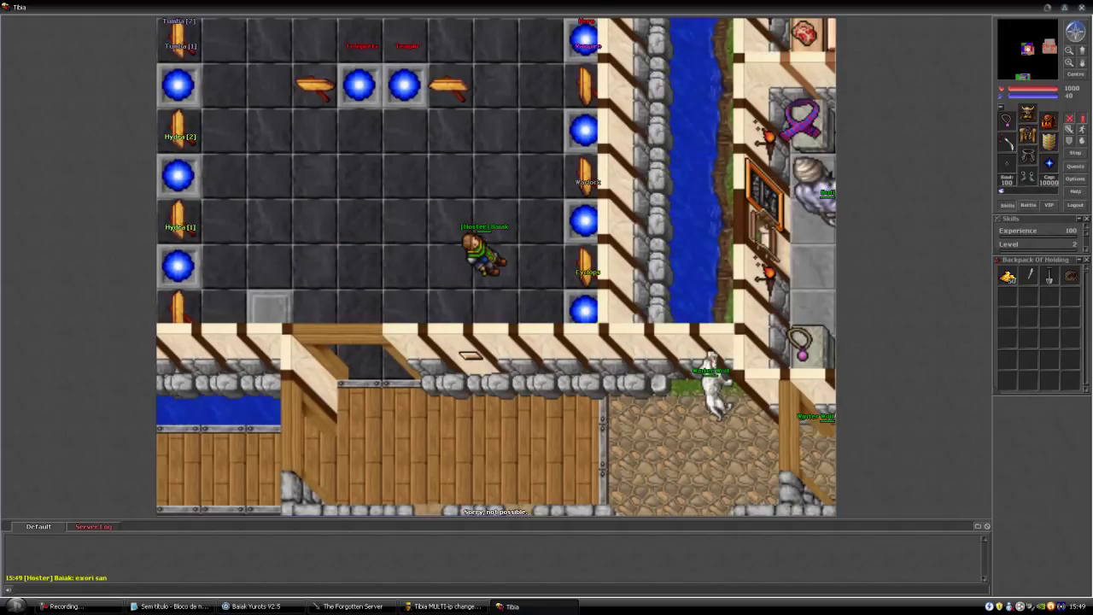